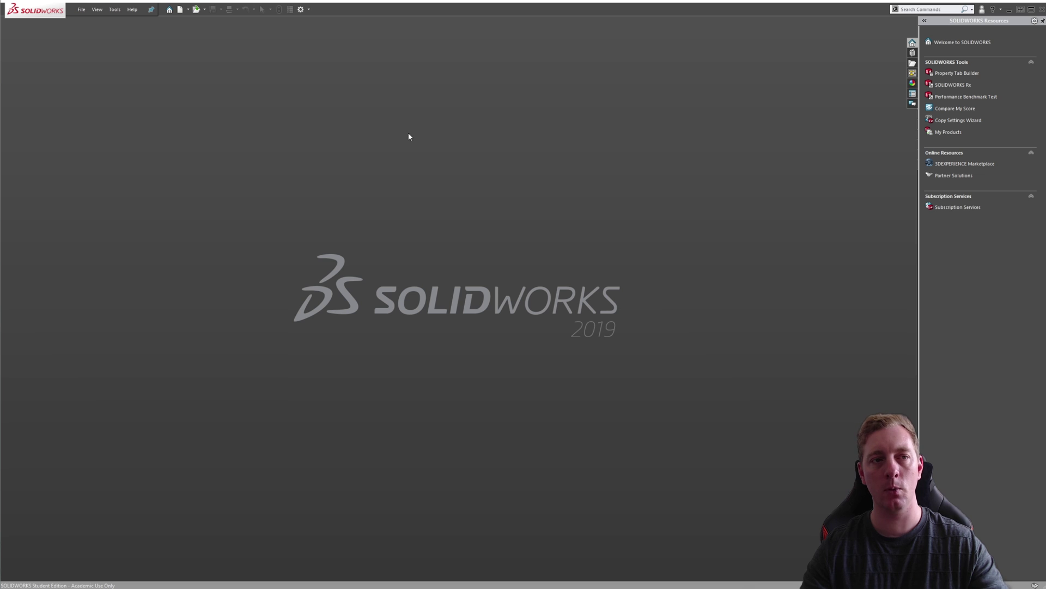
Create a part from the Part template through the File menu, then close it.
click(80, 9)
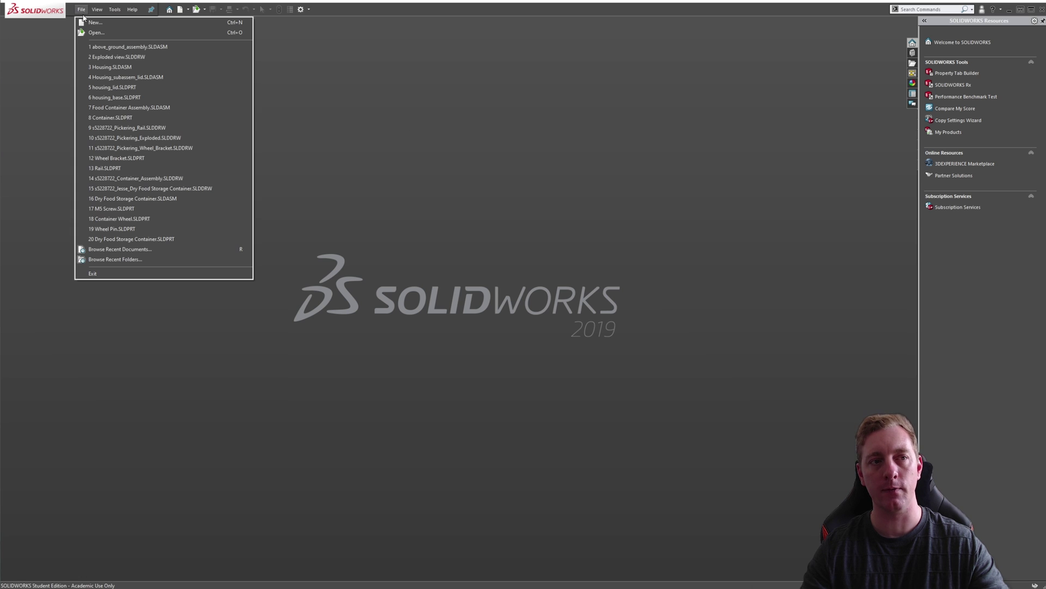
click(95, 26)
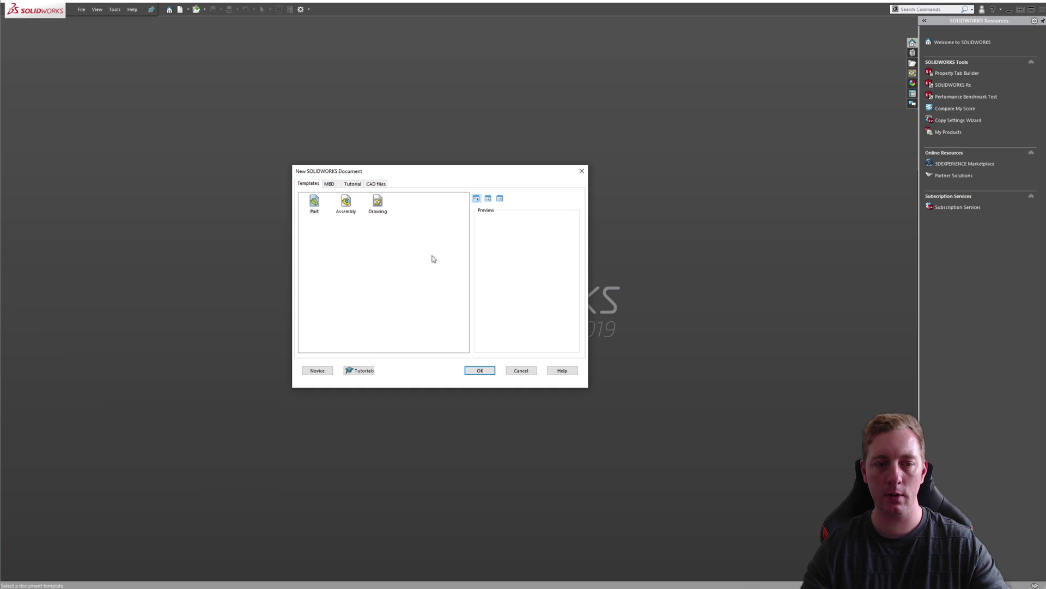
click(315, 203)
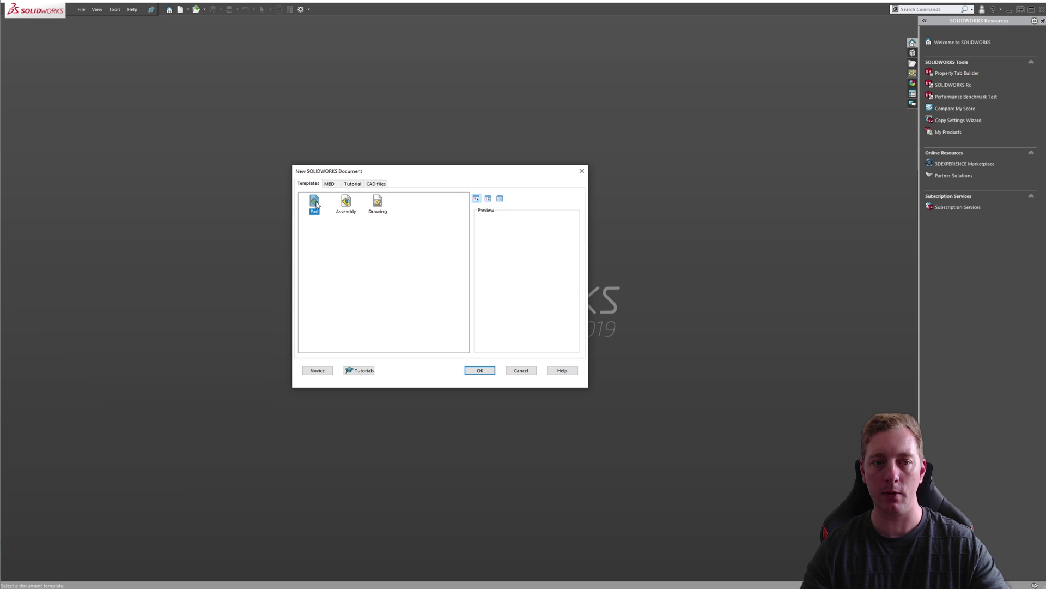
click(484, 372)
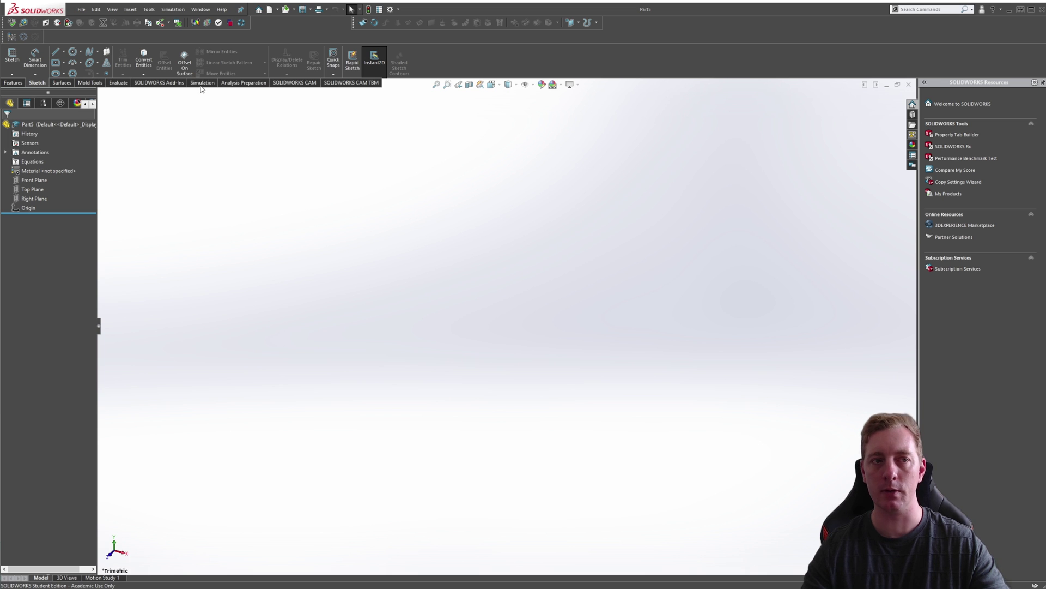
click(909, 86)
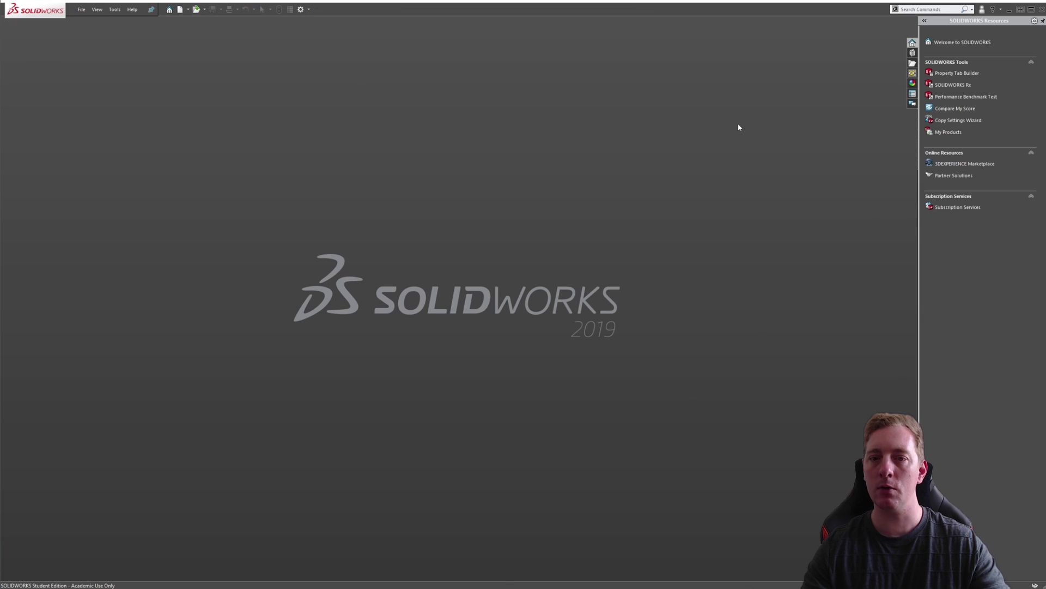
Create a new blank part, Part1, from the Part template using Ctrl+N.
click(181, 10)
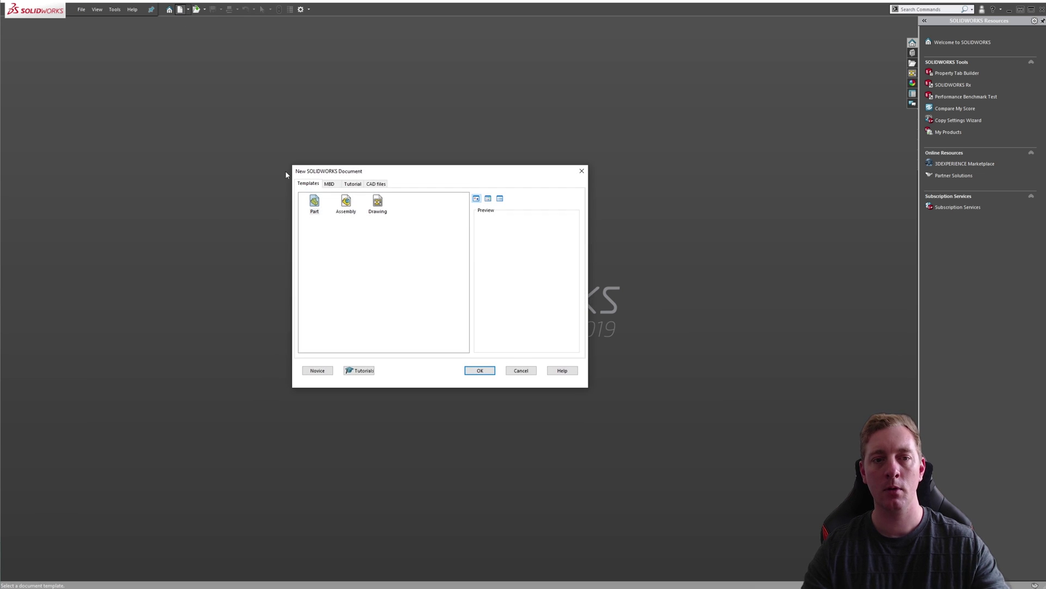
key(Escape)
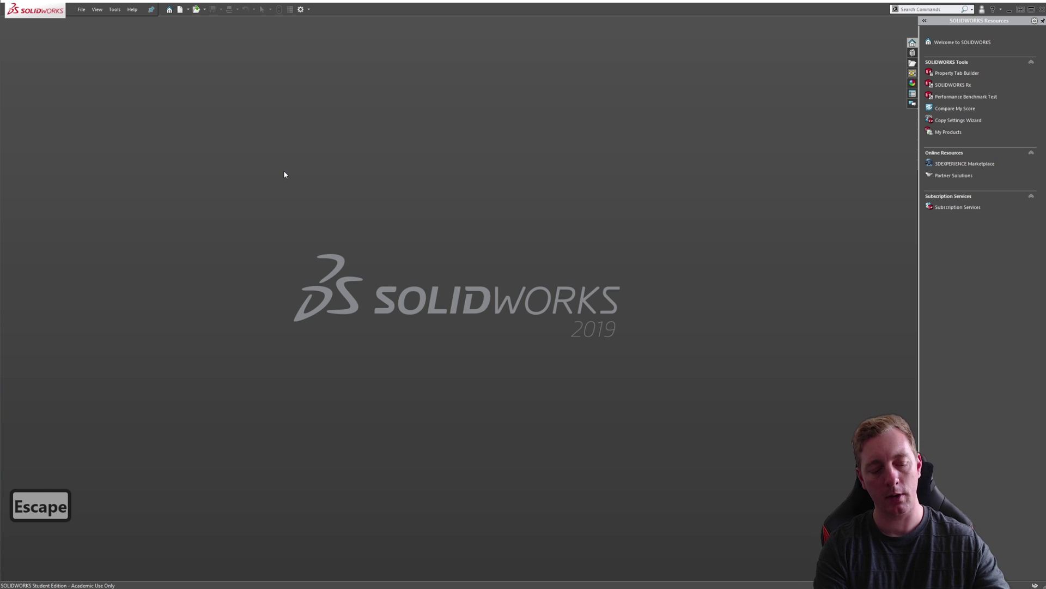
key(ctrl+n)
click(316, 212)
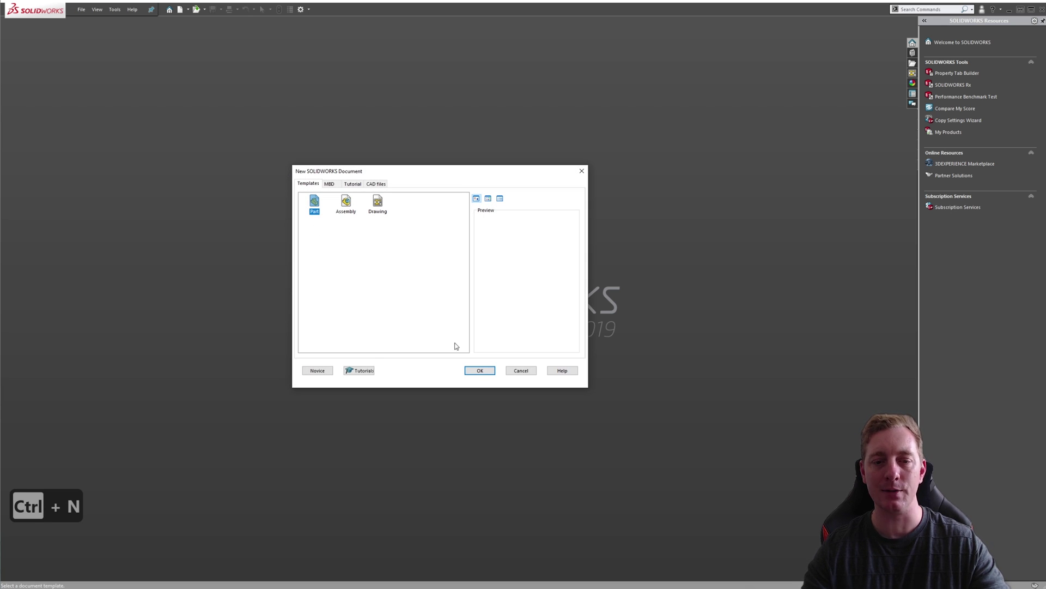
click(475, 370)
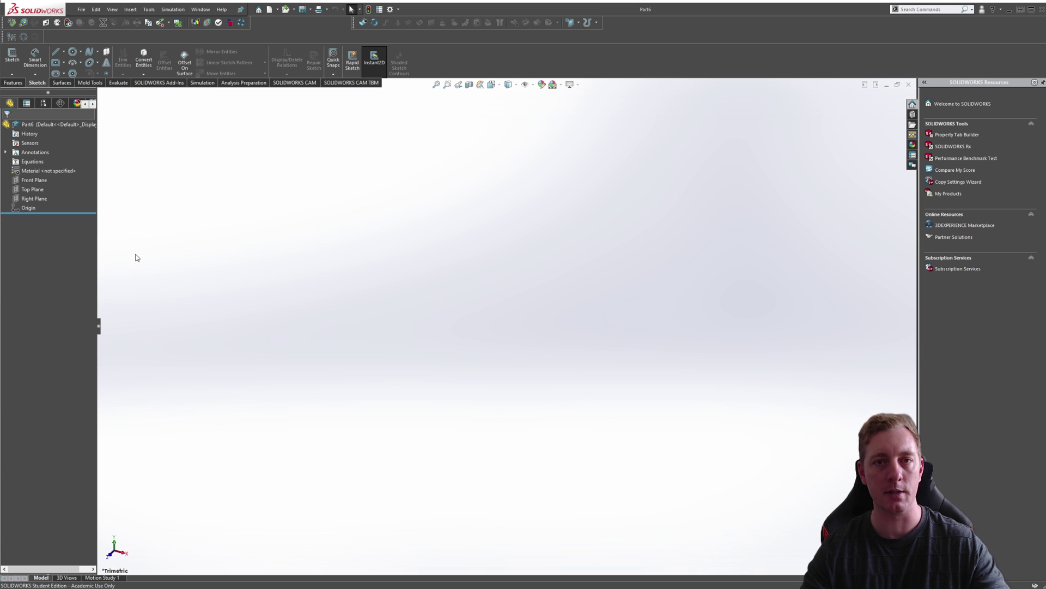
Make the Front Plane permanently visible from its context toolbar.
click(31, 182)
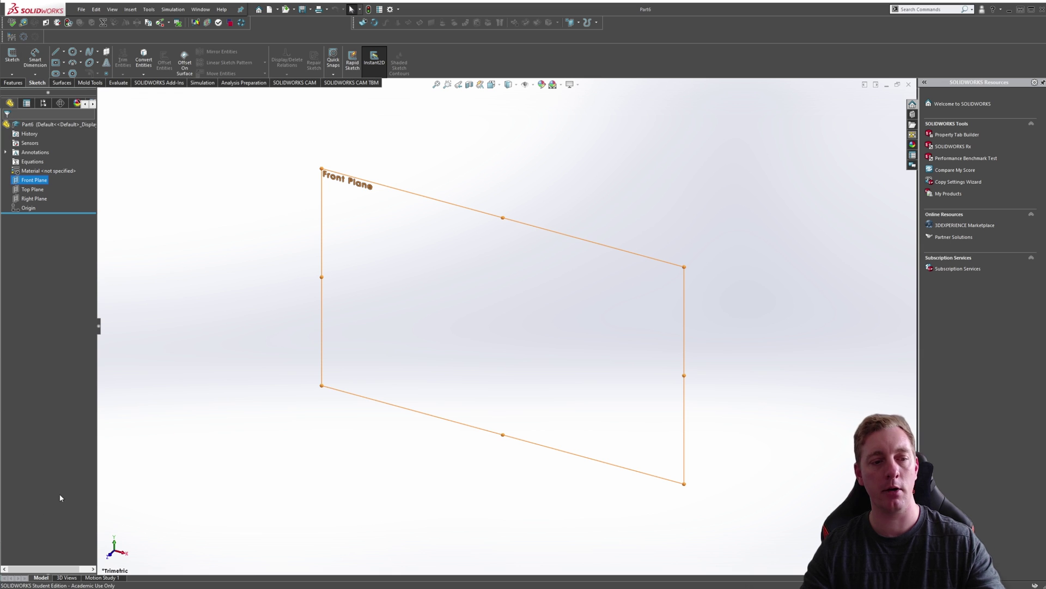
click(28, 181)
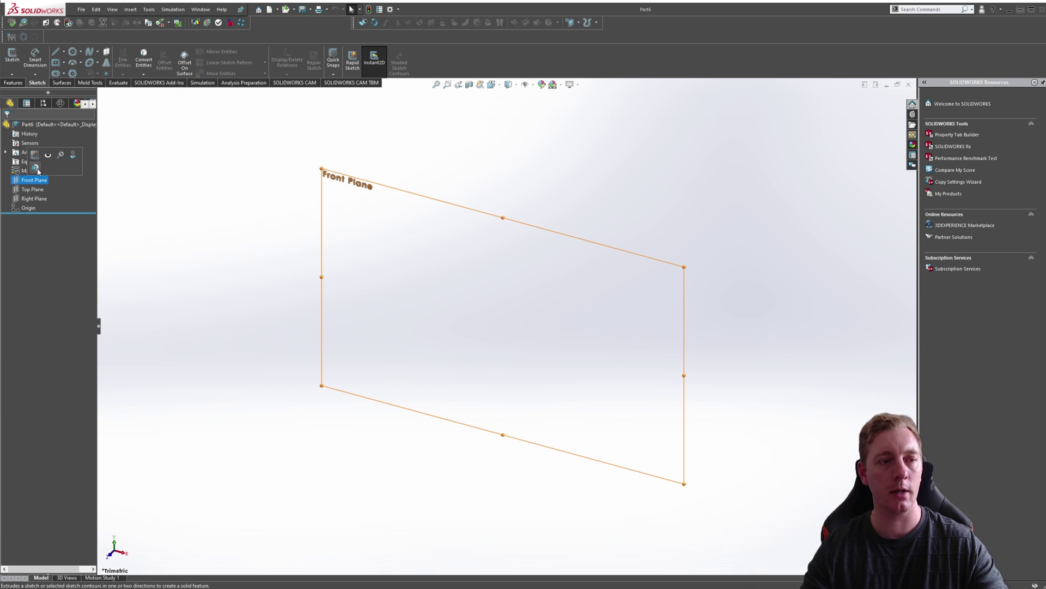
click(18, 181)
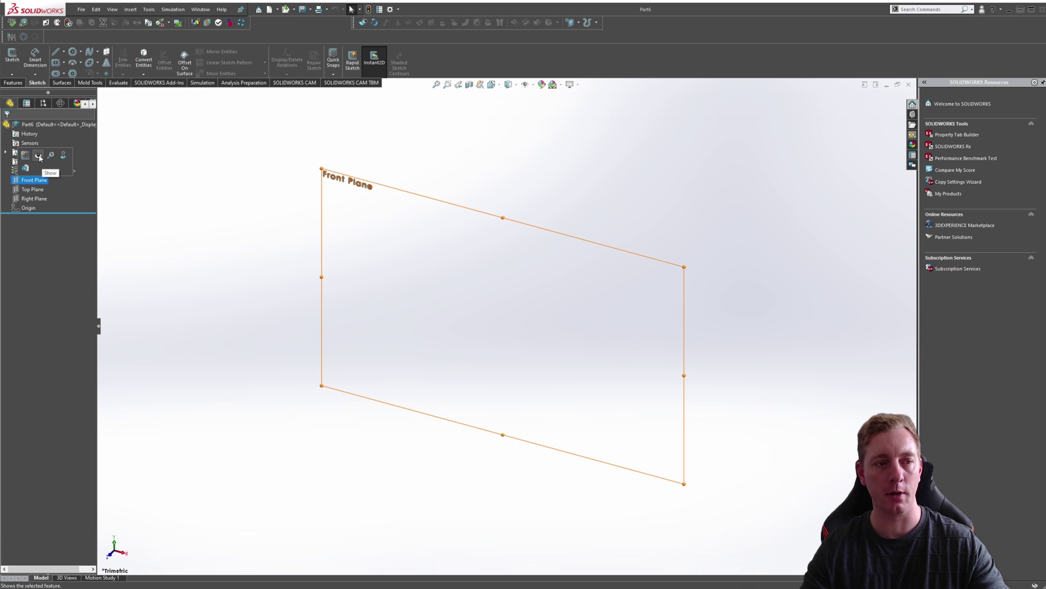
click(39, 157)
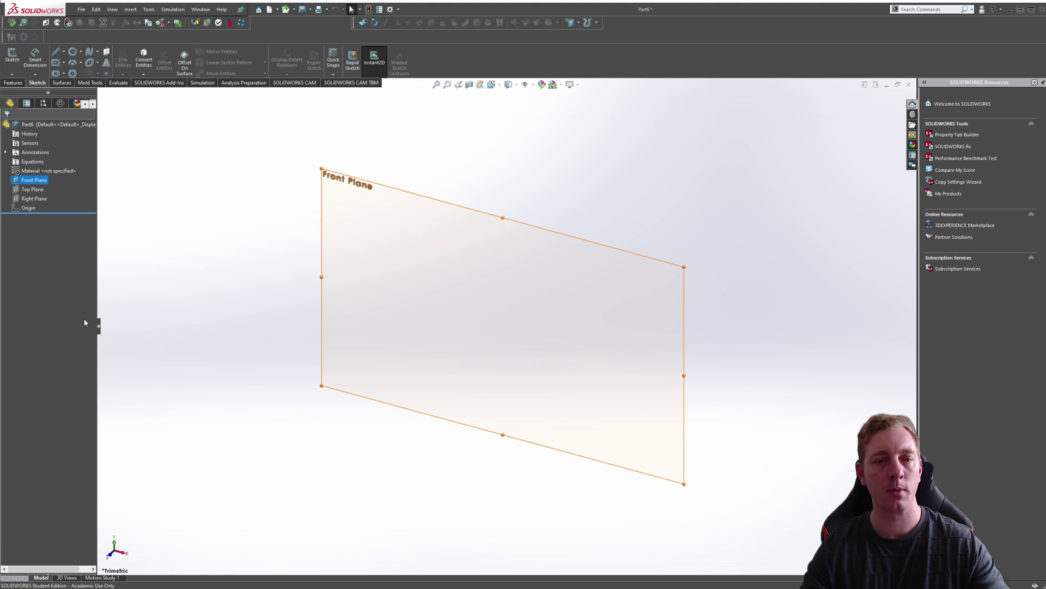
Show the Top Plane and the Right Plane.
click(50, 191)
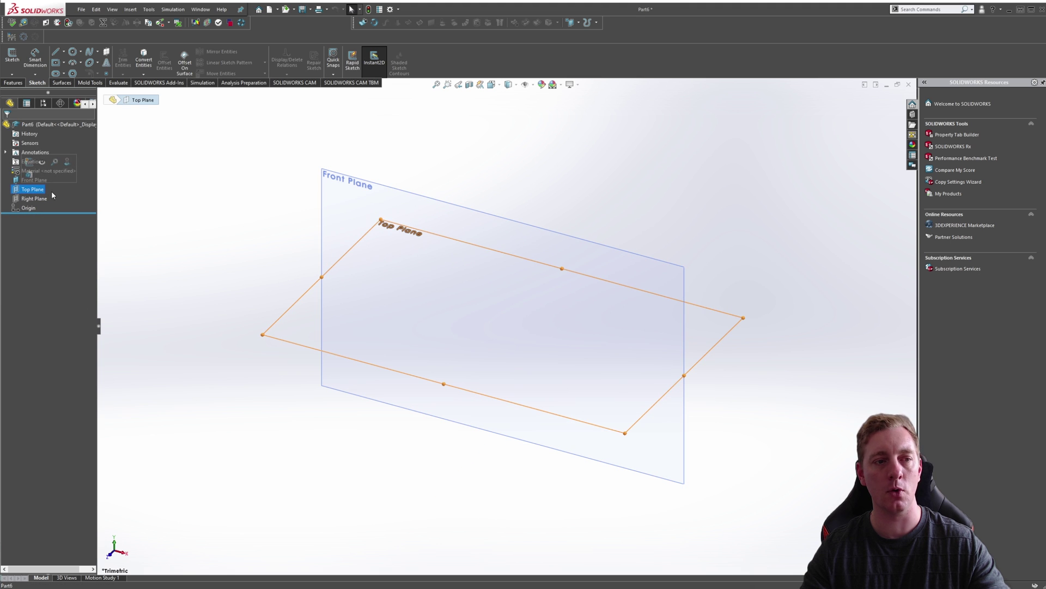
click(42, 163)
click(25, 199)
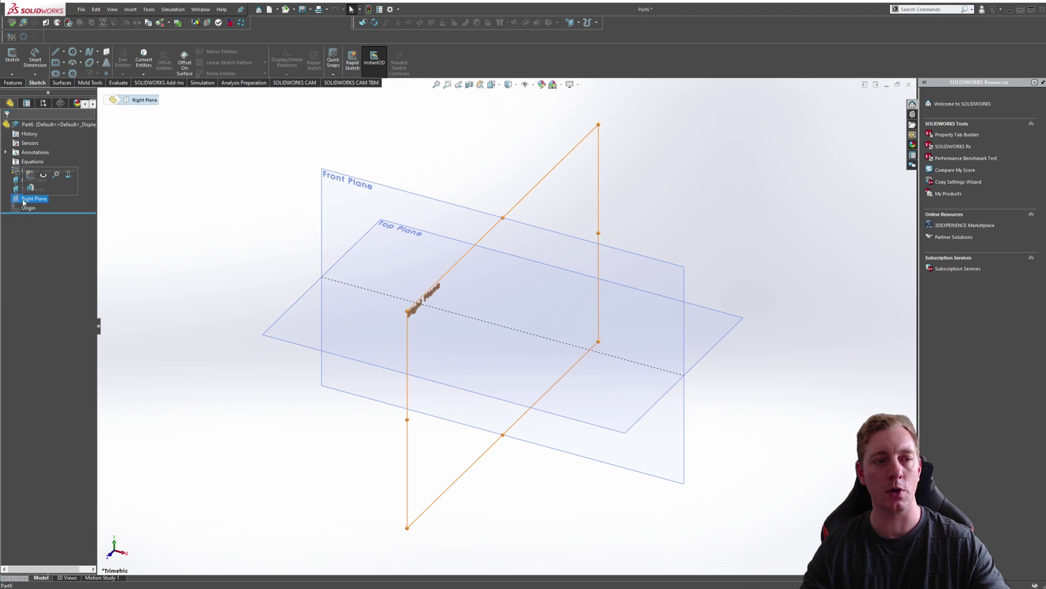
click(44, 174)
click(151, 376)
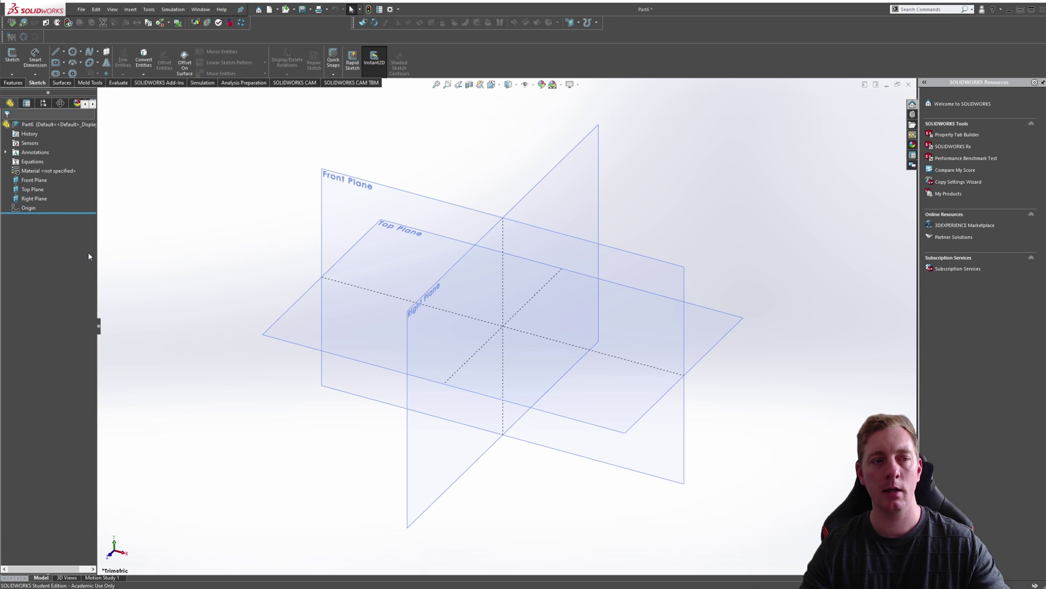
Hide the Right Plane and the Top Plane again, leaving only the Front Plane.
click(25, 201)
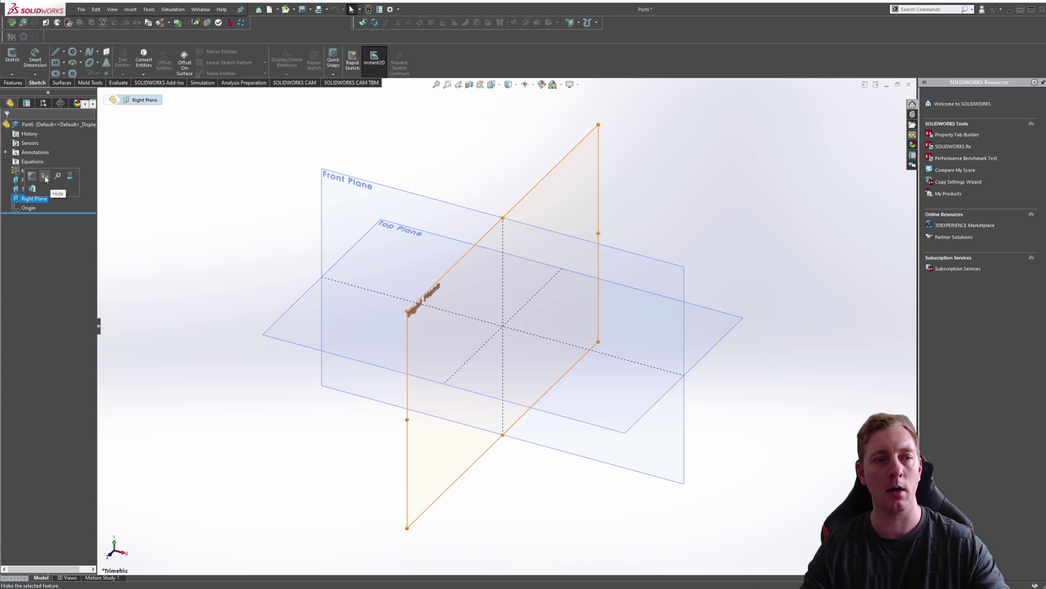
click(45, 179)
click(33, 190)
click(45, 167)
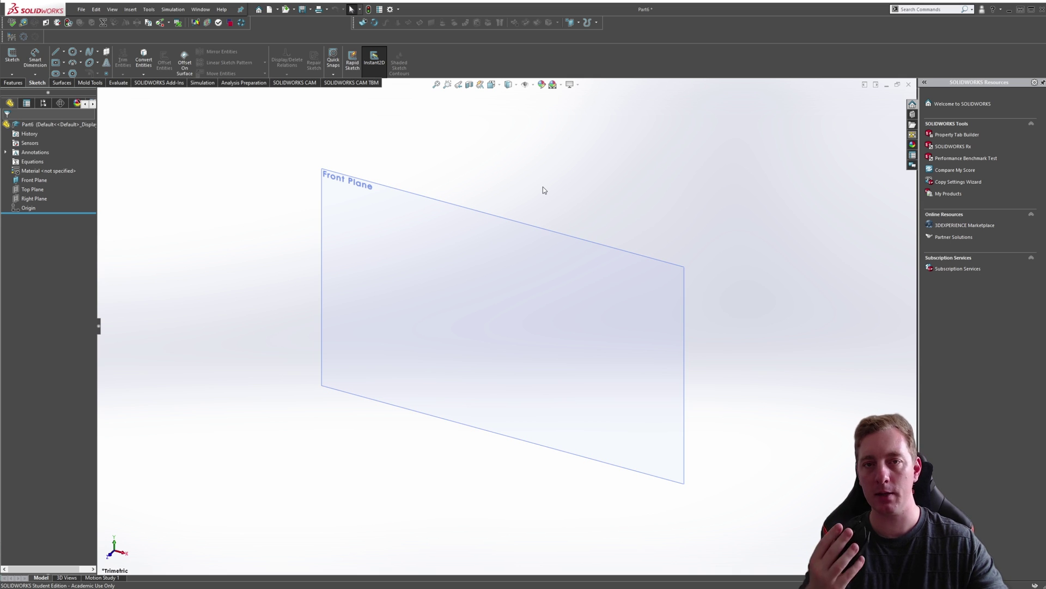
middle_drag(543, 187, 525, 209)
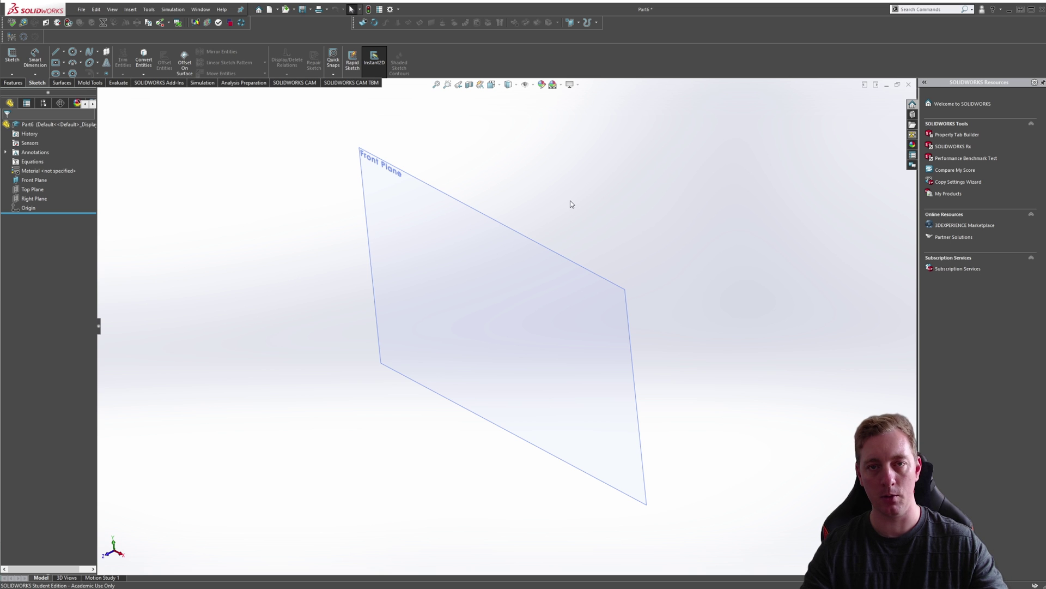
ctrl+middle_drag(599, 227, 616, 247)
scroll(643, 246, up, 2)
scroll(644, 246, down, 5)
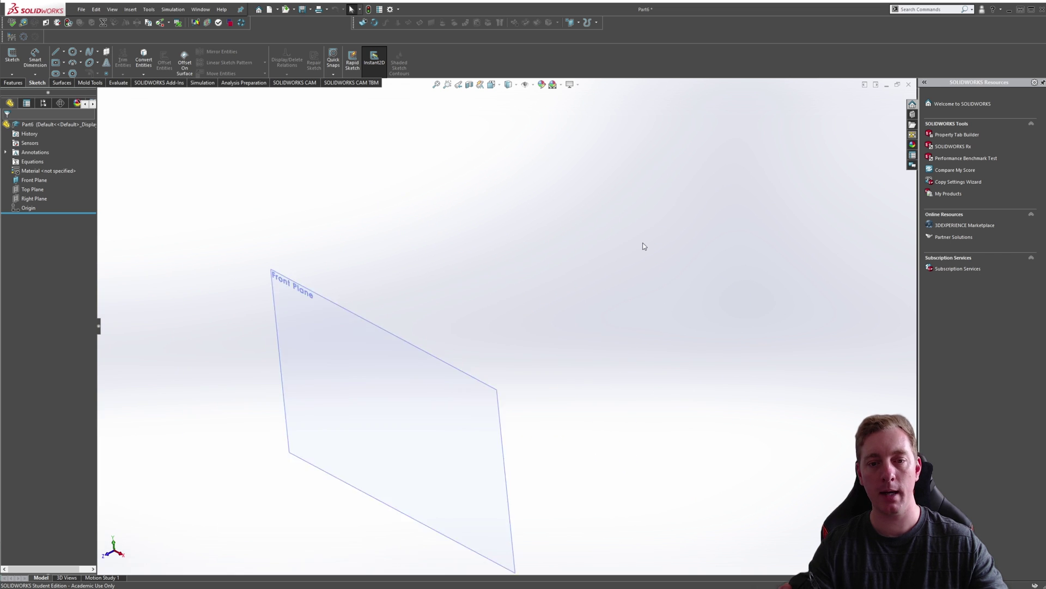
scroll(468, 362, up, 5)
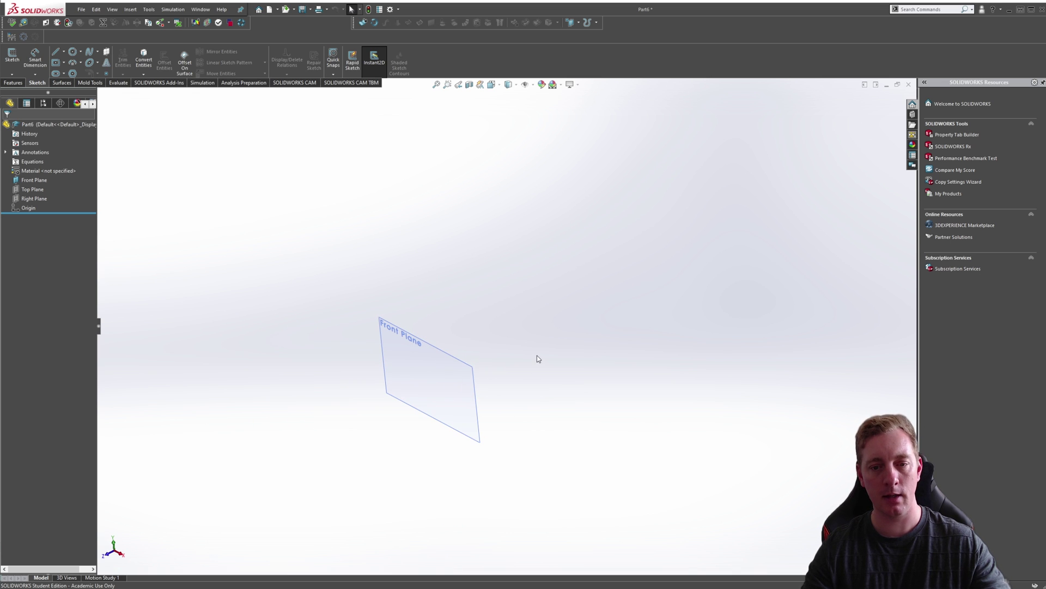
scroll(537, 362, up, 3)
shift+middle_drag(542, 392, 500, 168)
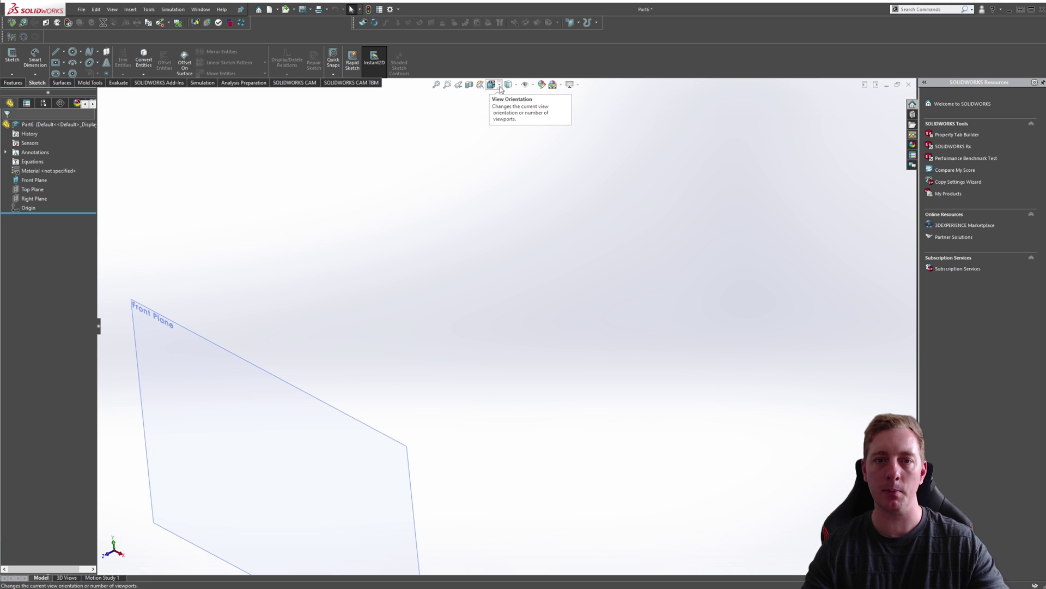
Zoom to fit, try a standard orientation, orbit, then snap to Isometric with Ctrl+7.
key(f)
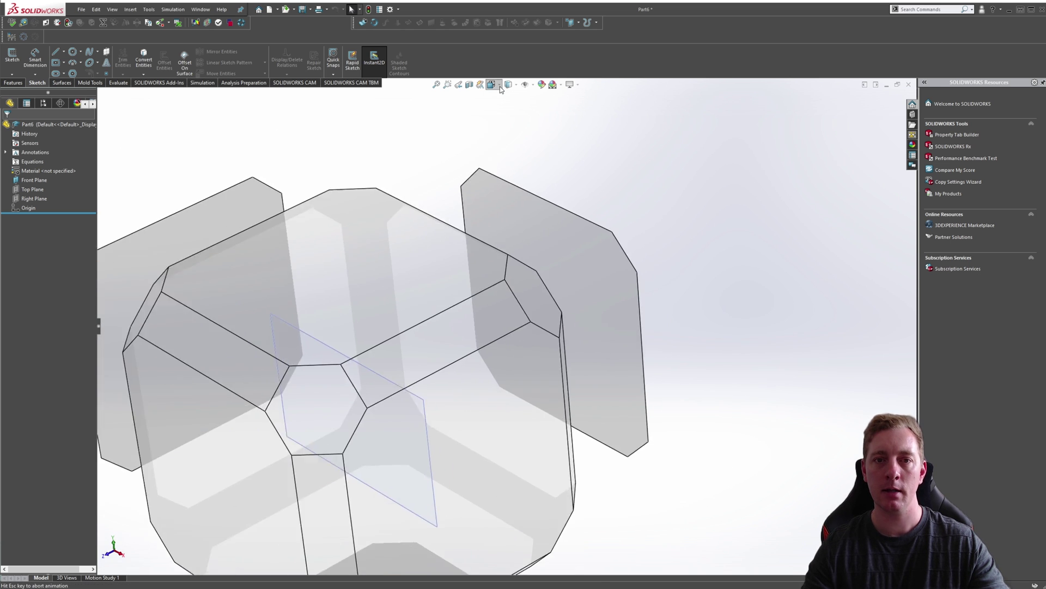
click(500, 86)
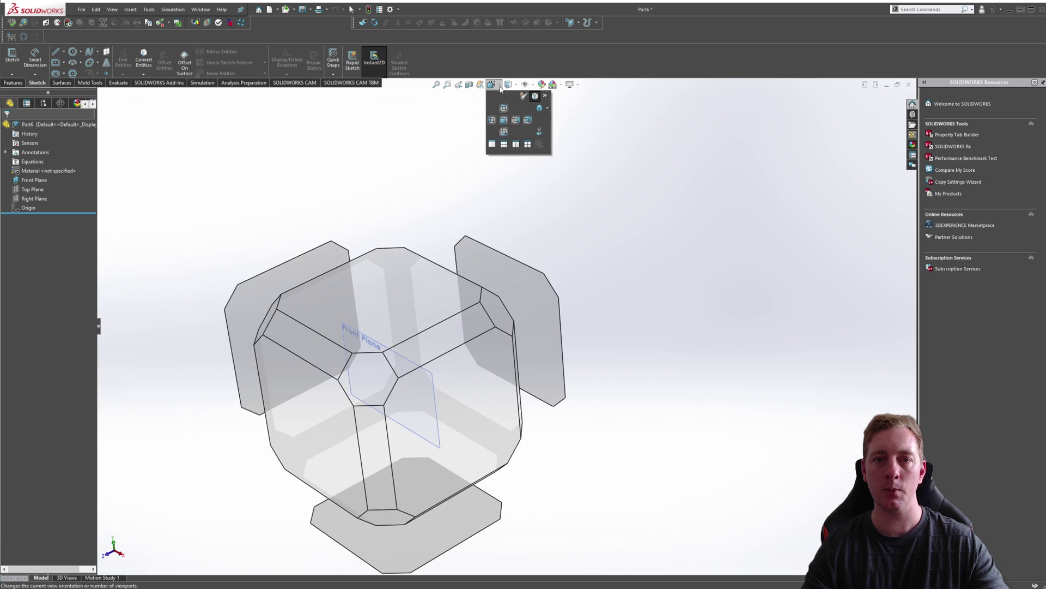
click(541, 110)
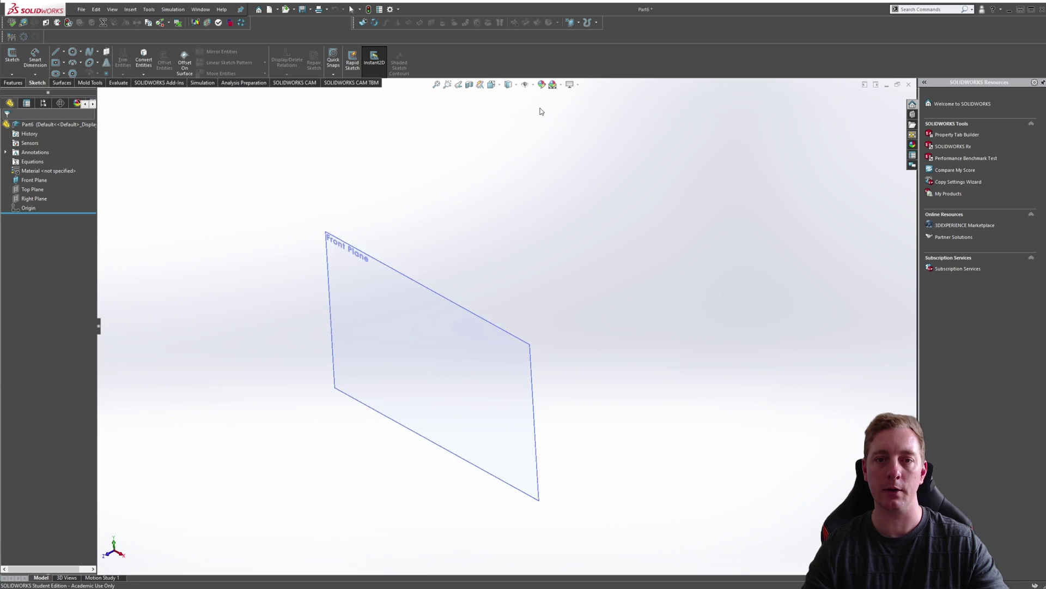
middle_drag(711, 274, 592, 314)
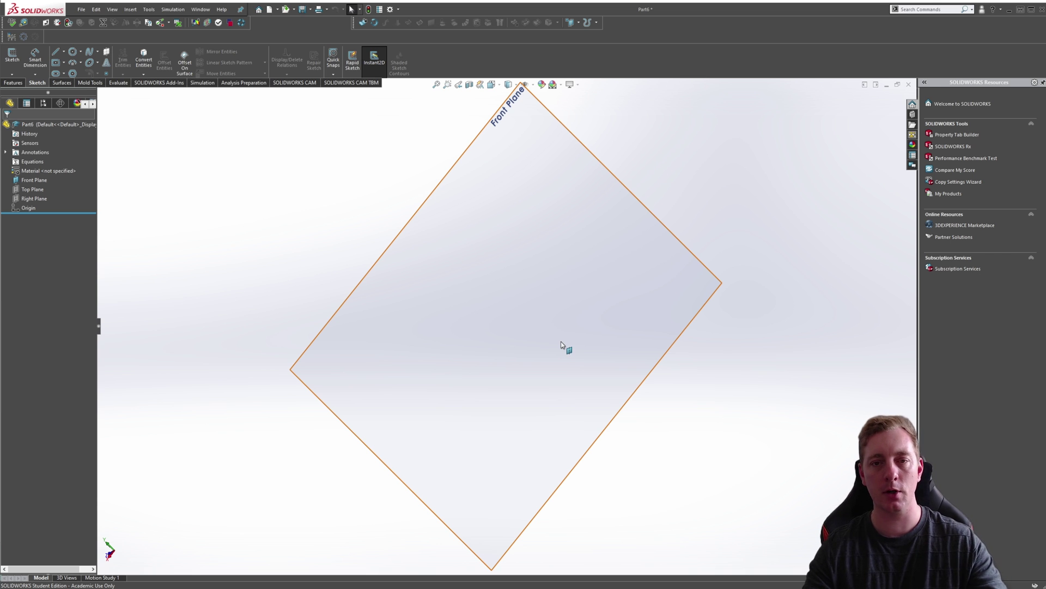
middle_drag(589, 367, 738, 320)
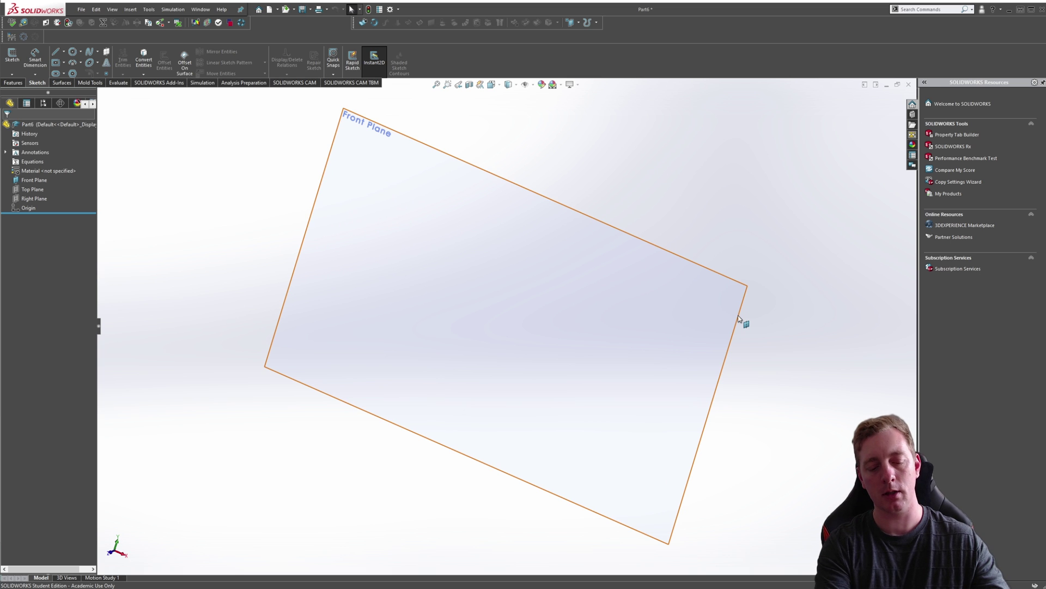
key(ctrl+7)
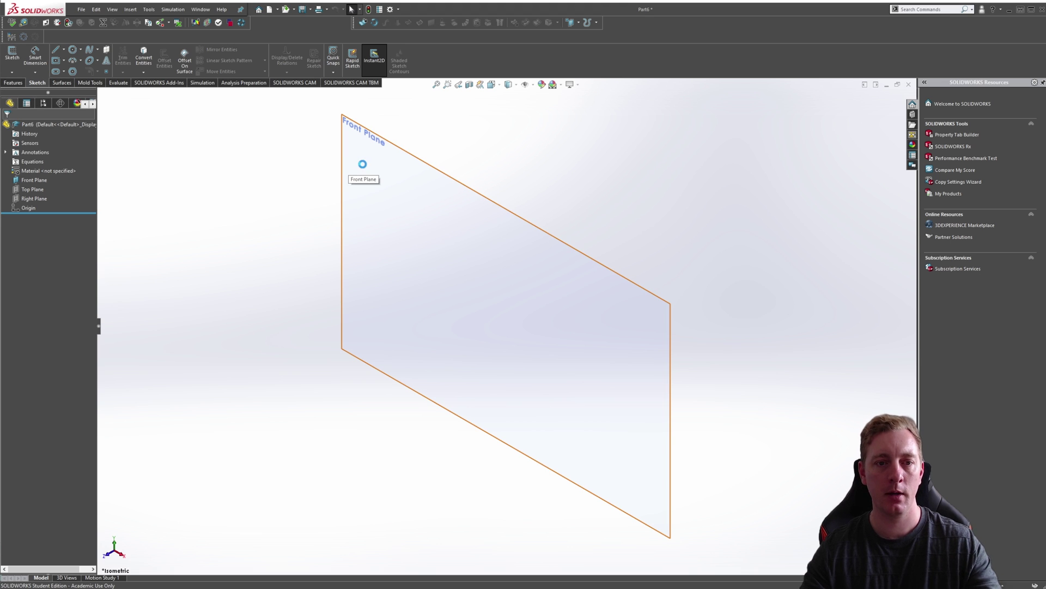
Start a new sketch on the Front Plane, viewed Normal To.
click(375, 142)
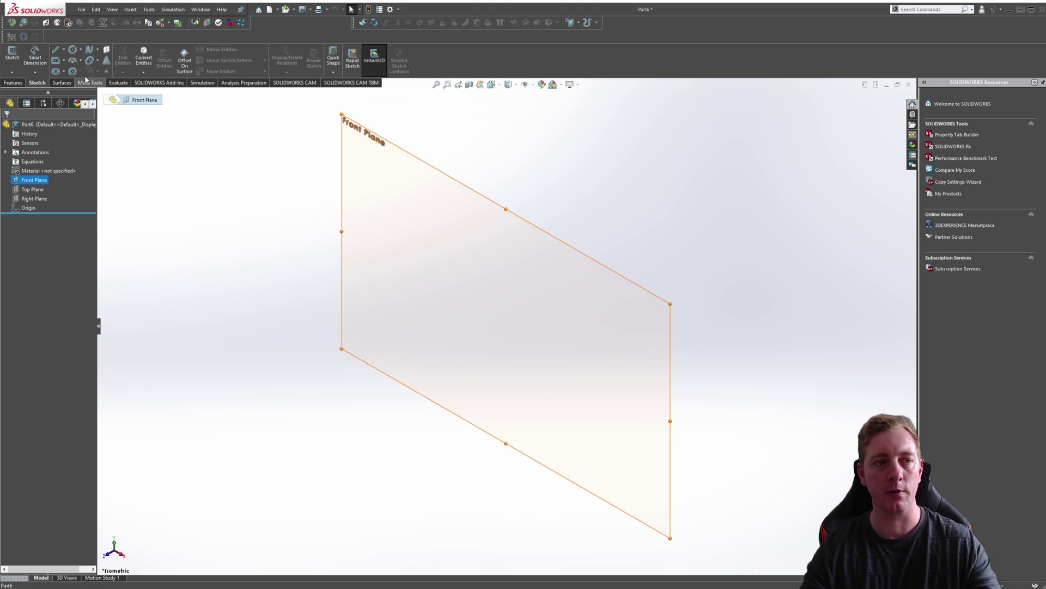
click(12, 53)
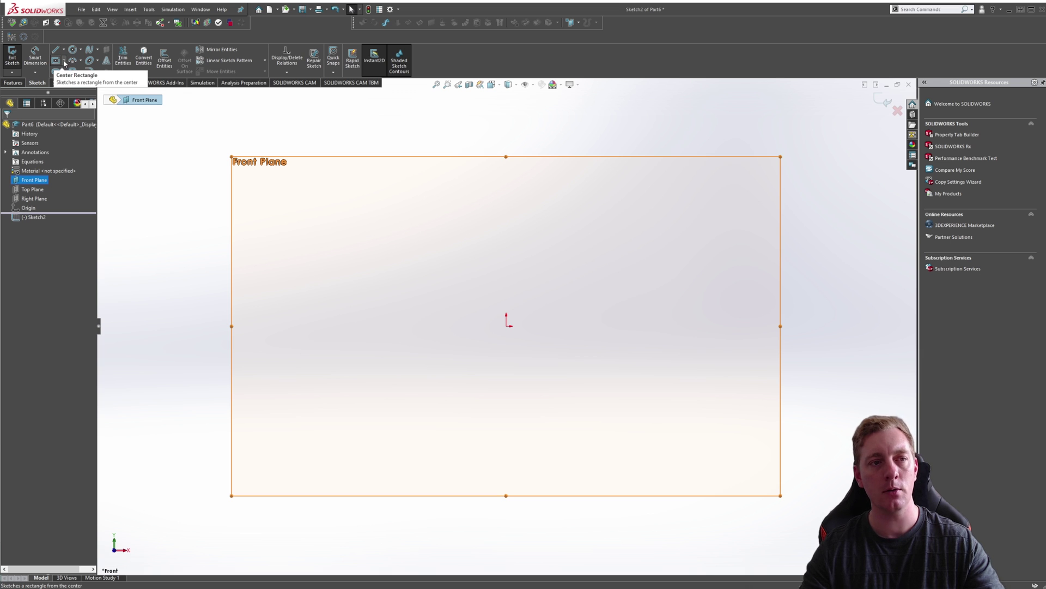
Draw a Center Rectangle from the origin on the Front Plane and exit the sketch.
click(63, 62)
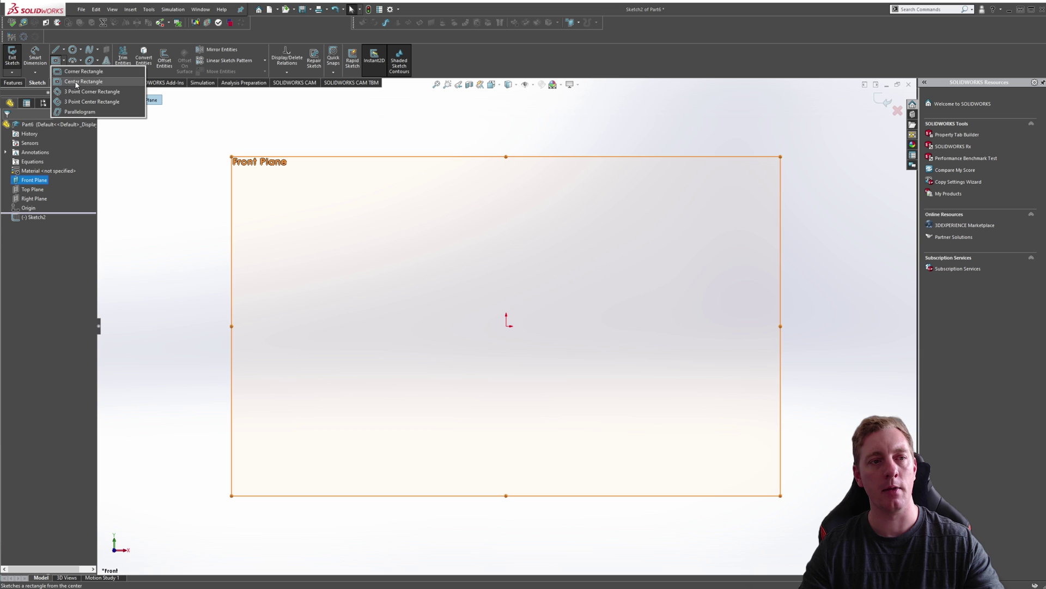
click(76, 83)
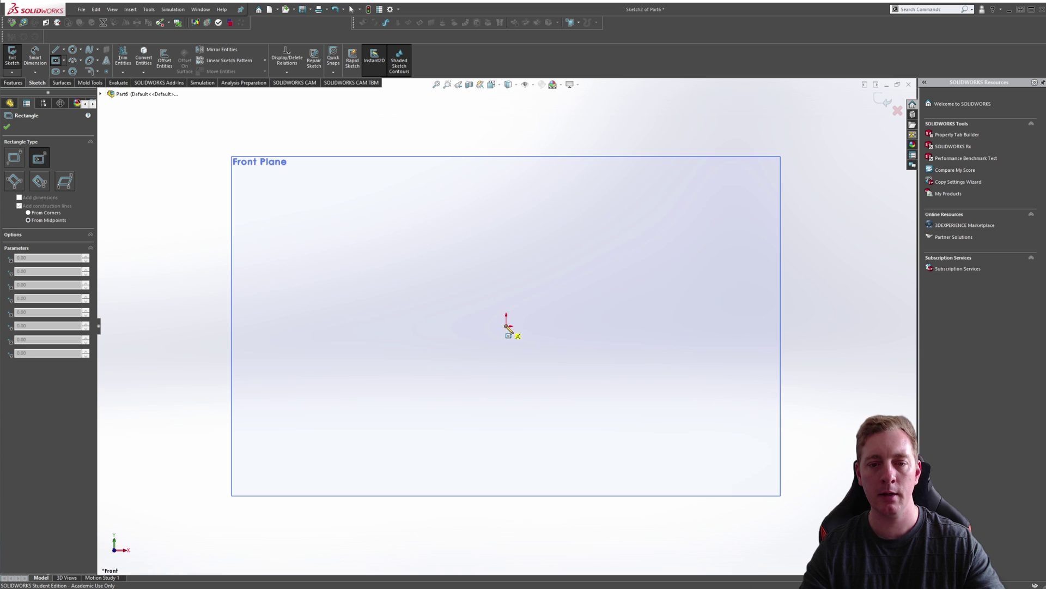
click(507, 326)
click(500, 332)
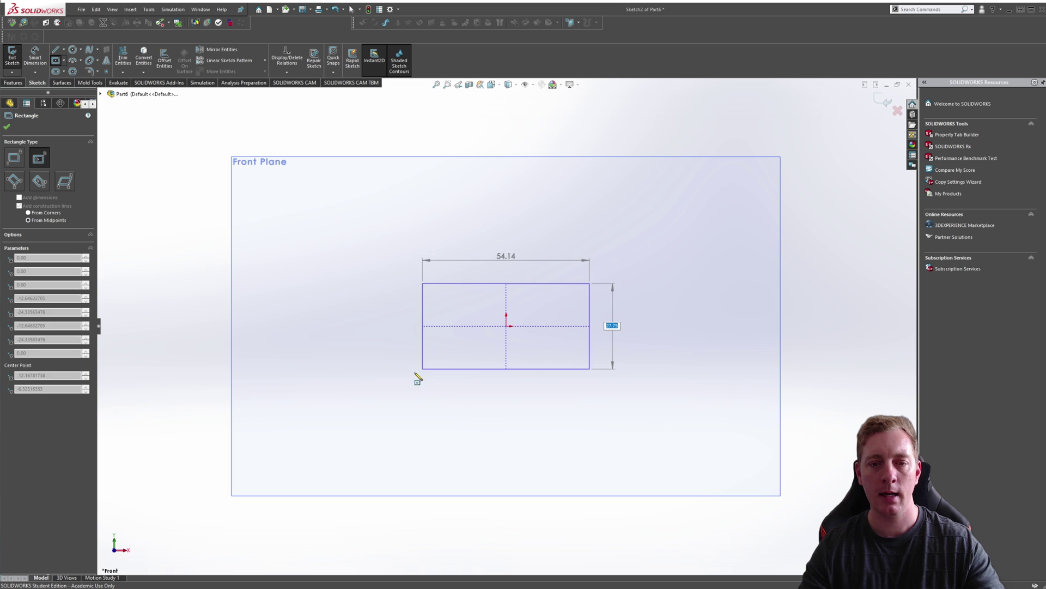
click(310, 464)
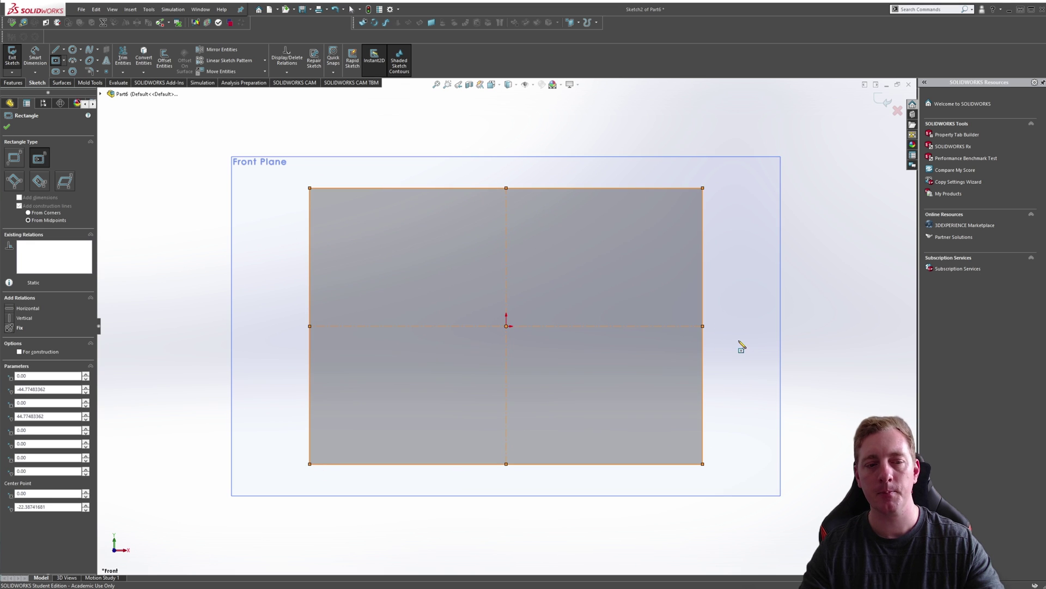
click(7, 126)
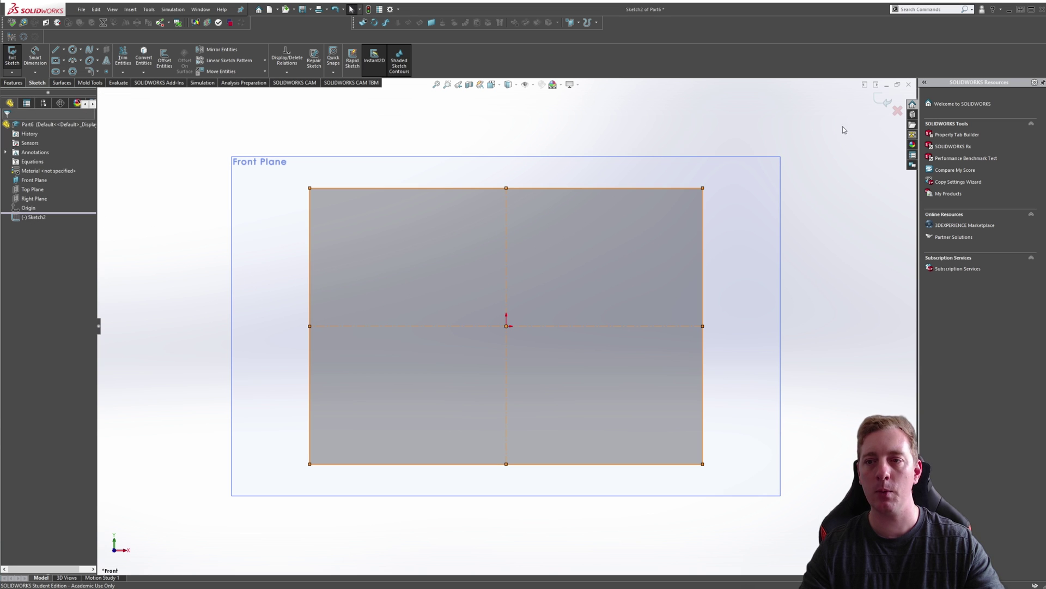
click(881, 102)
mouse_move(741, 267)
middle_down()
mouse_move(703, 271)
mouse_move(626, 322)
mouse_move(635, 327)
mouse_move(677, 289)
mouse_move(617, 292)
mouse_move(678, 273)
mouse_move(666, 300)
middle_up()
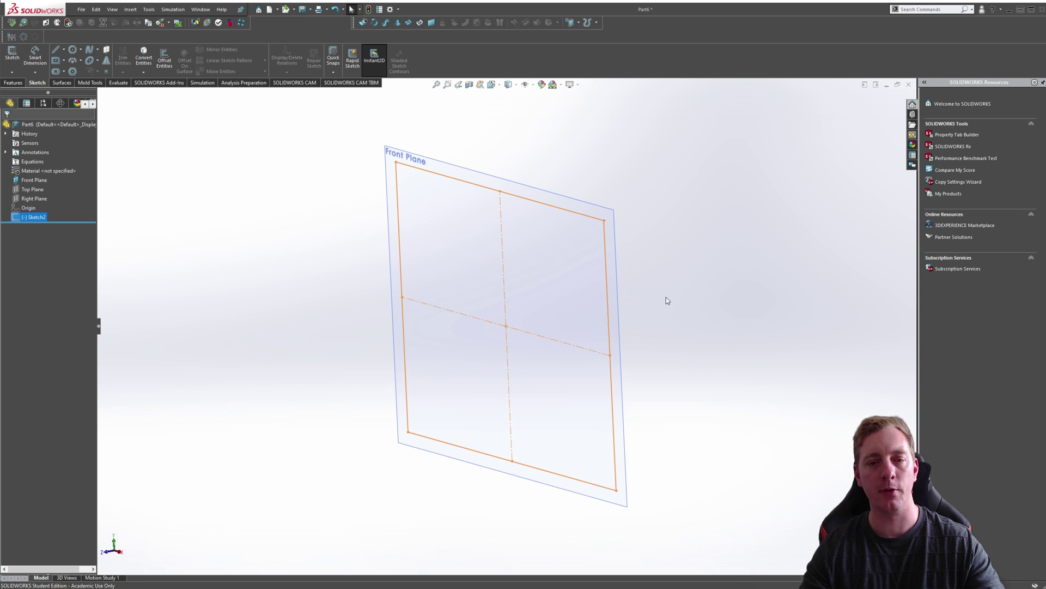
Edit Sketch2, drag the rectangle's top corner down to shorten it, and exit.
click(15, 219)
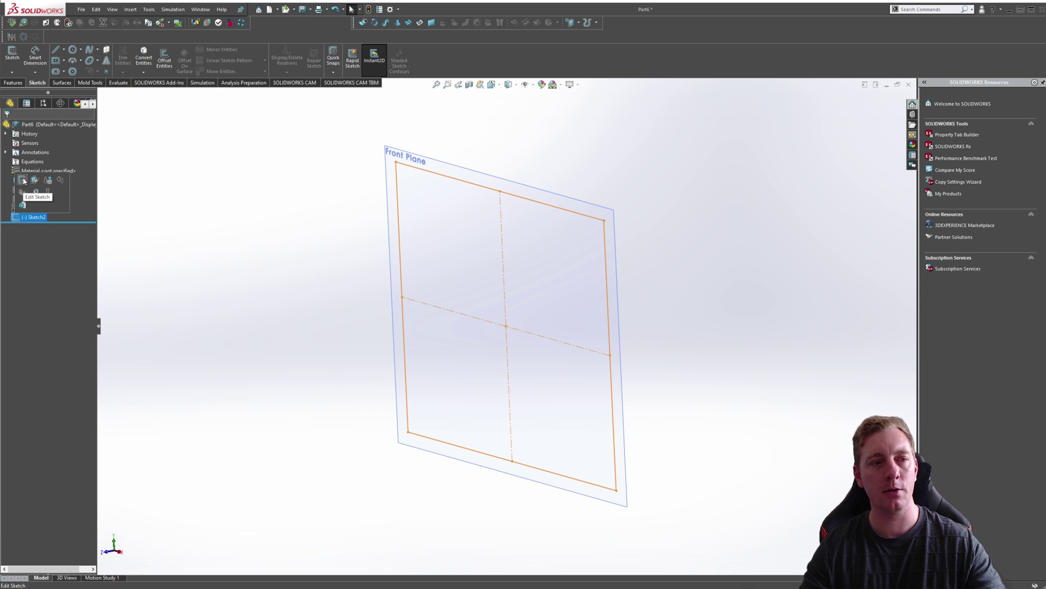
click(22, 181)
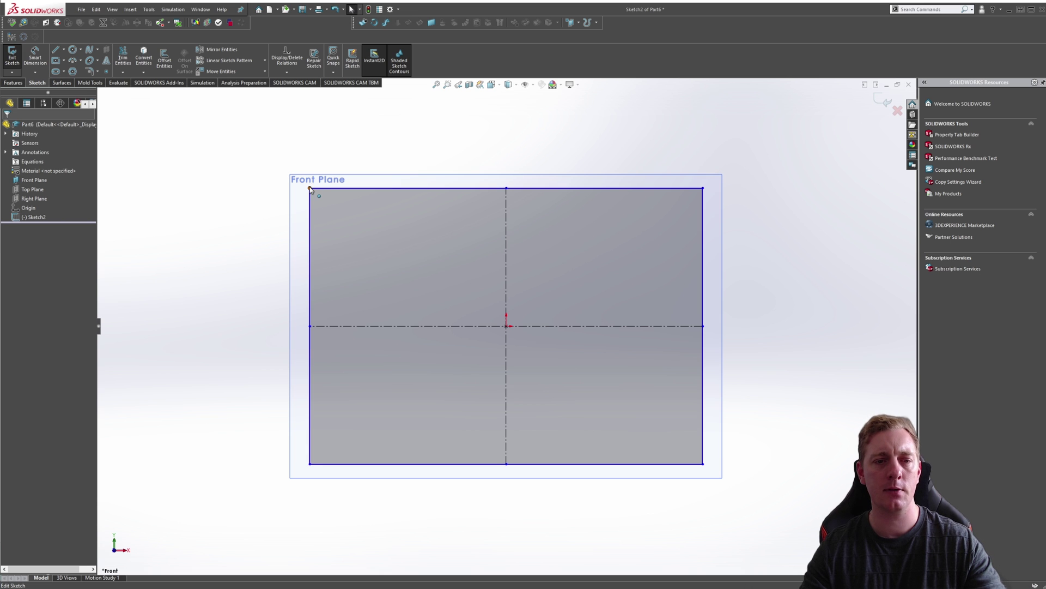
drag(310, 189, 313, 248)
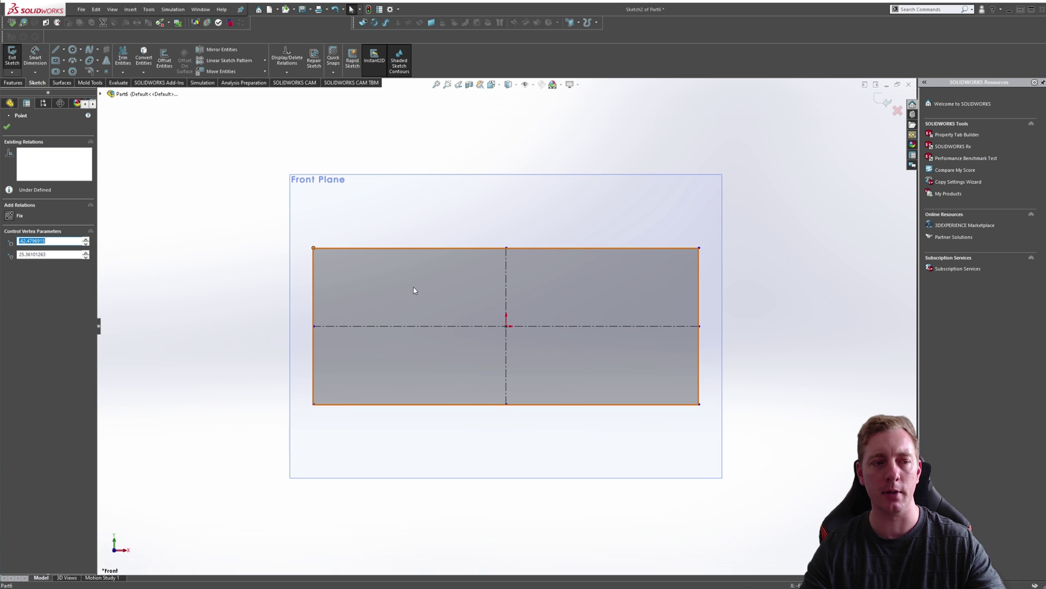
key(Escape)
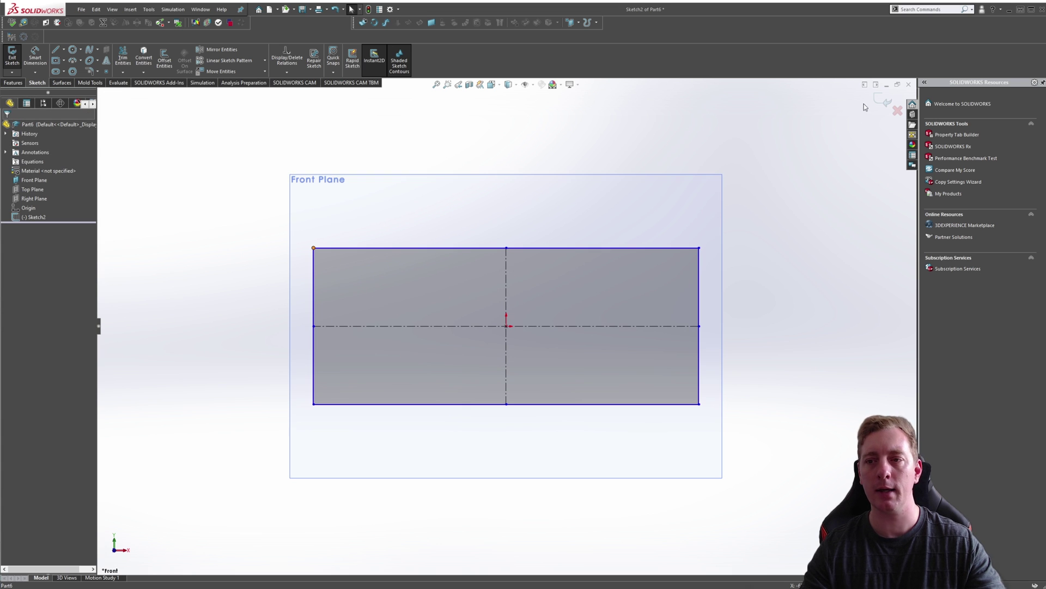
click(881, 100)
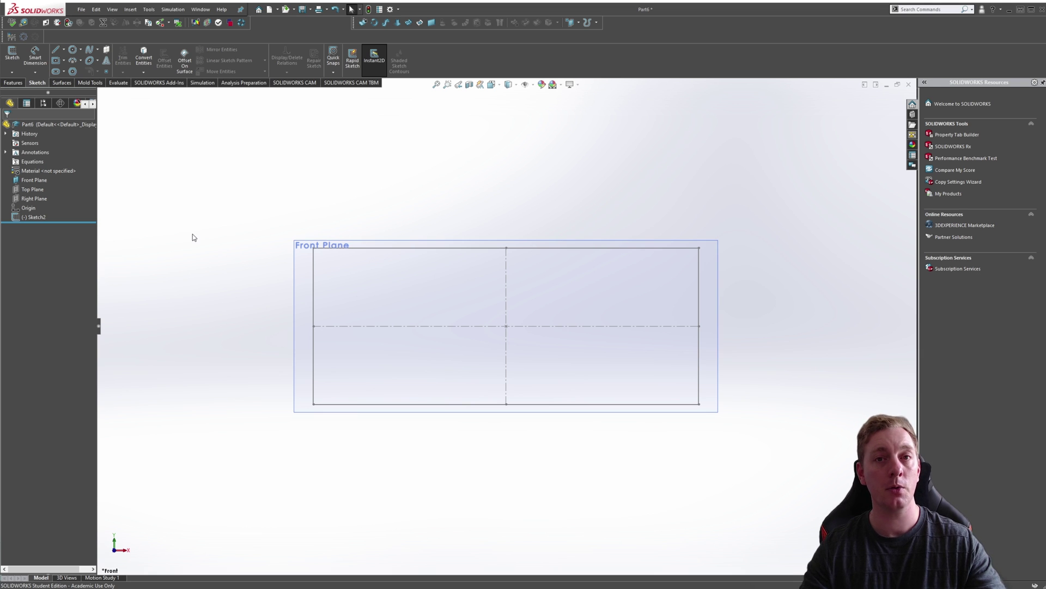
Bring up Sketch2's context menu and orbit to an angled 3D view of the rectangle.
right_click(19, 219)
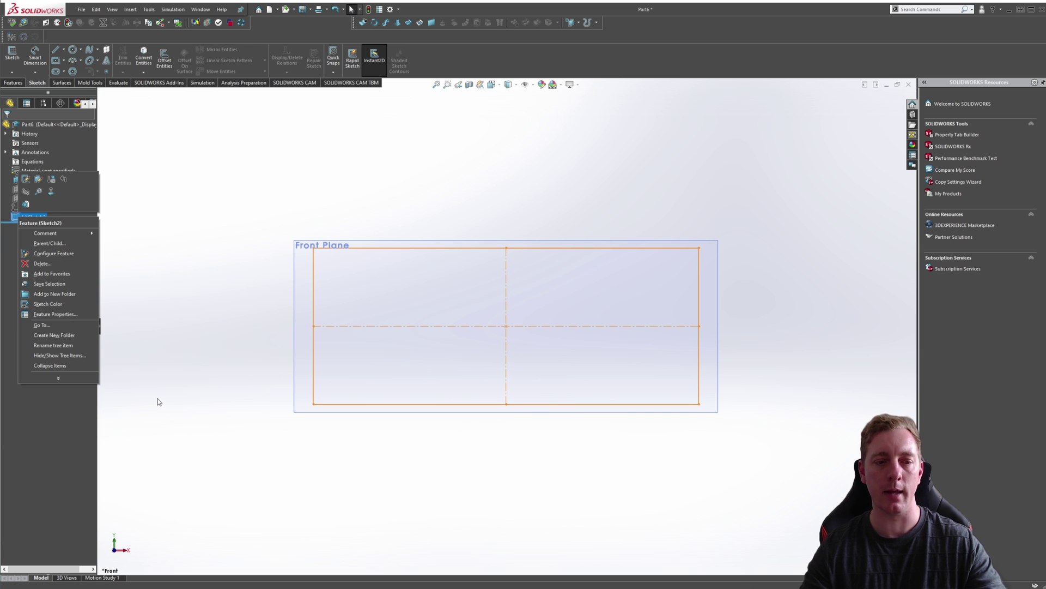
right_drag(158, 402, 222, 304)
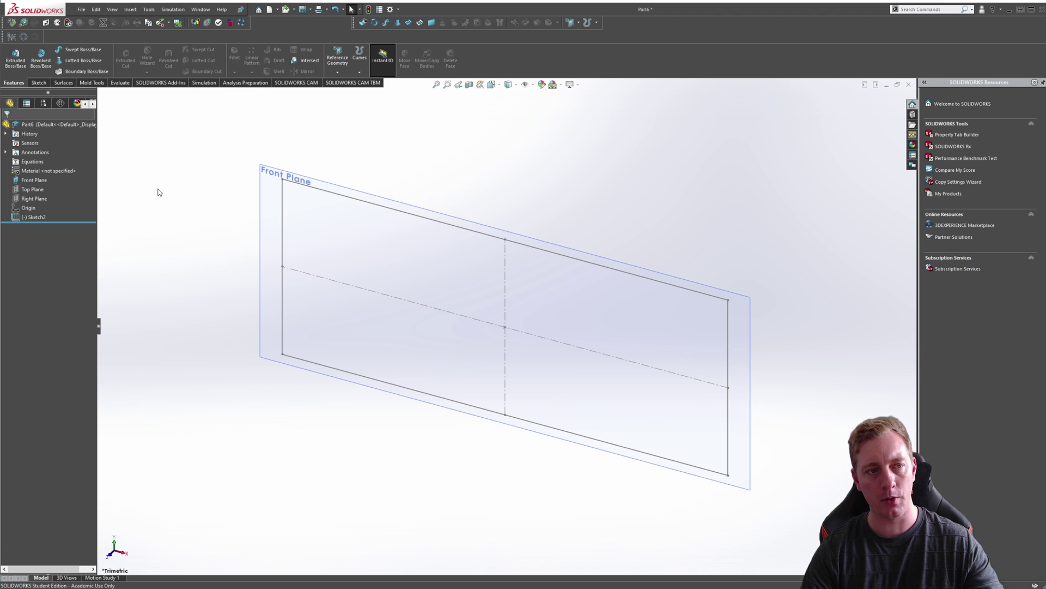
Extrude Sketch2 Blind 10.00 mm with Extruded Boss/Base to form the solid plate.
click(15, 60)
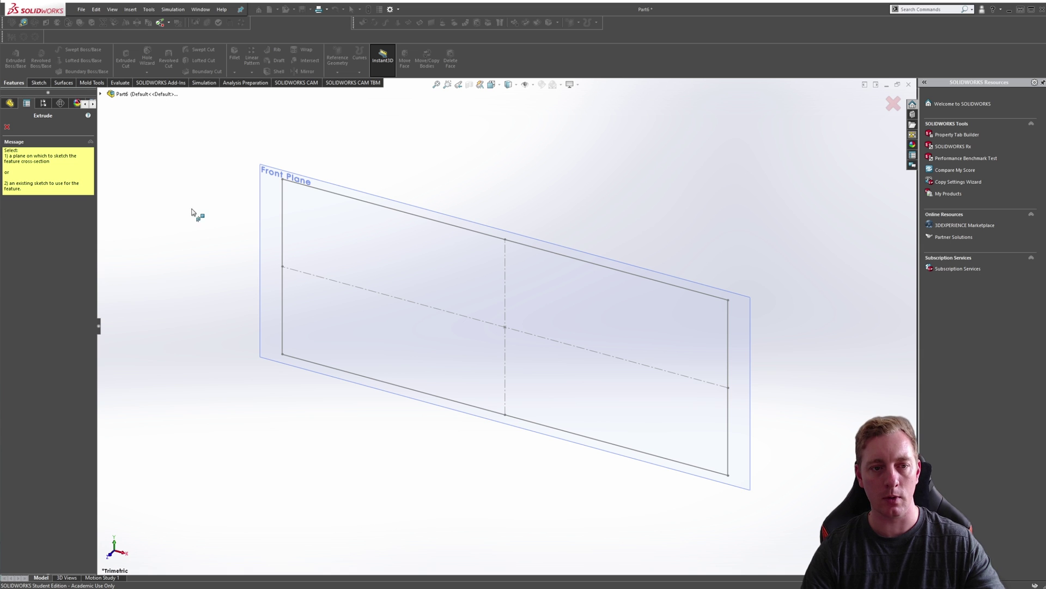
click(283, 220)
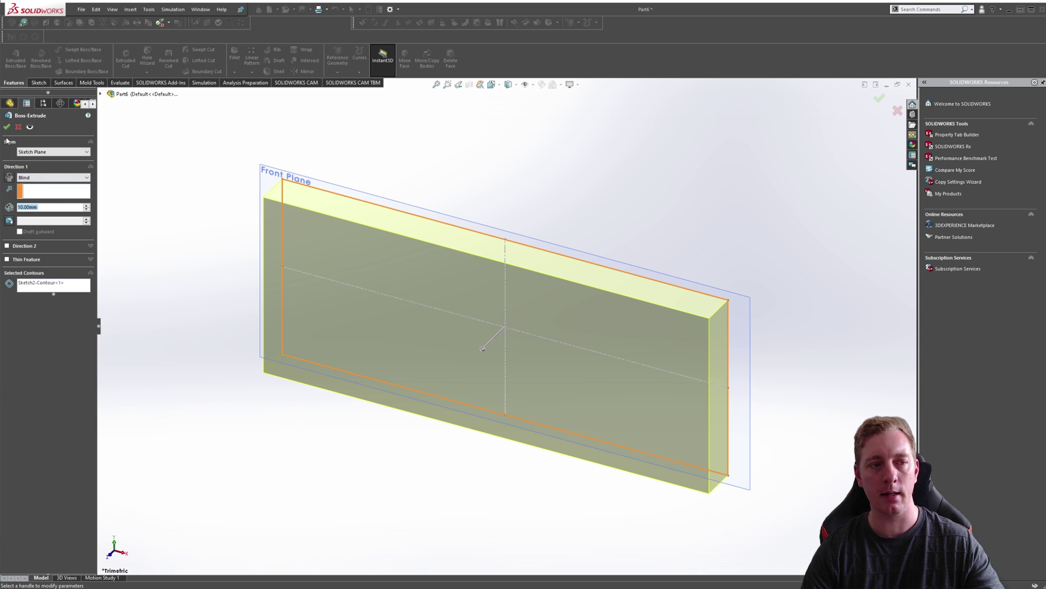
key(Return)
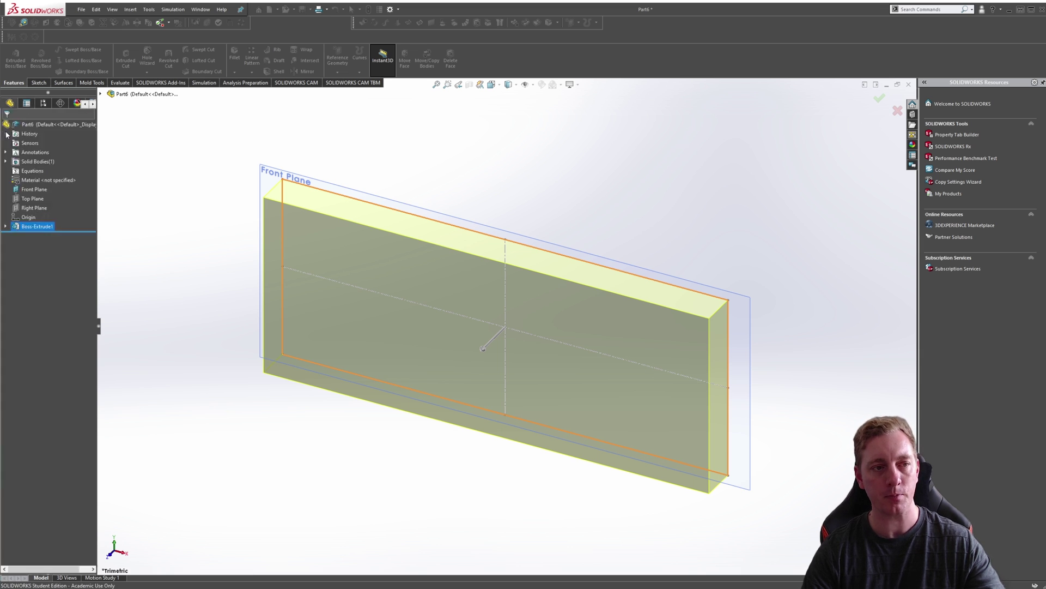
click(243, 255)
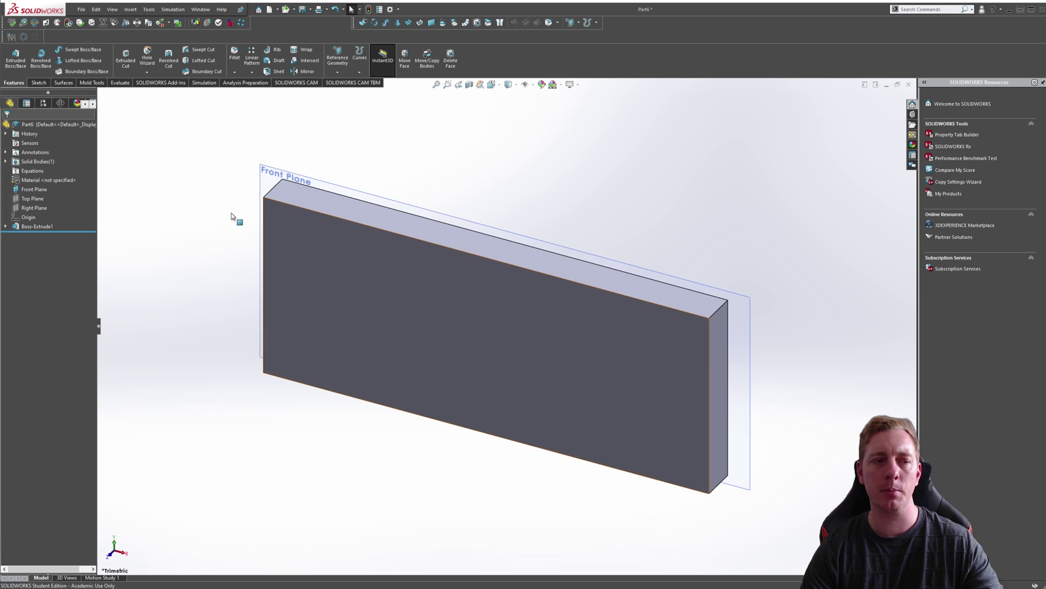
Hide the Front Plane and orbit to inspect the extruded plate.
click(17, 191)
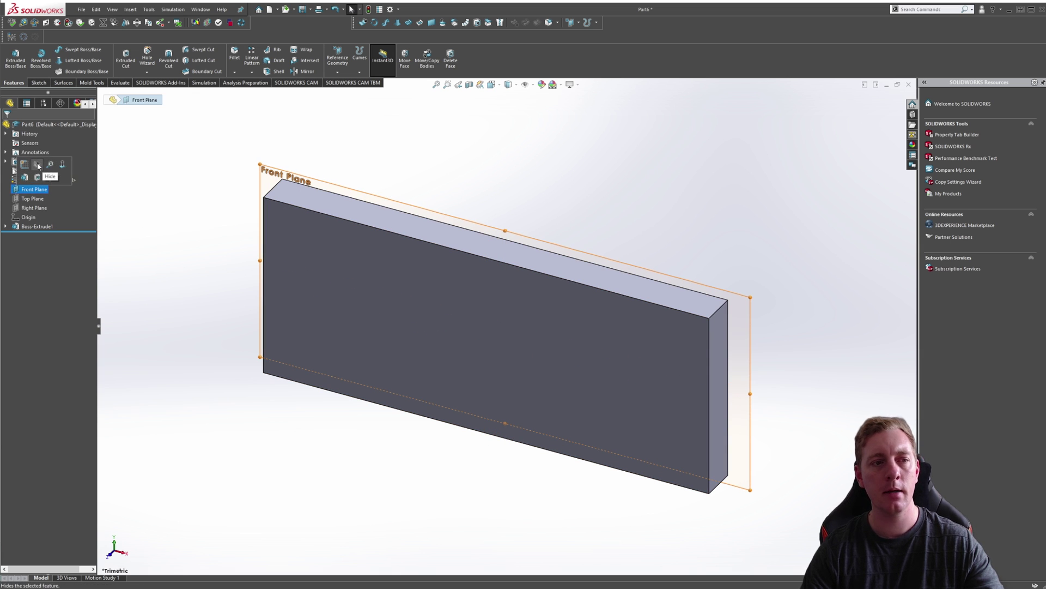
key(Escape)
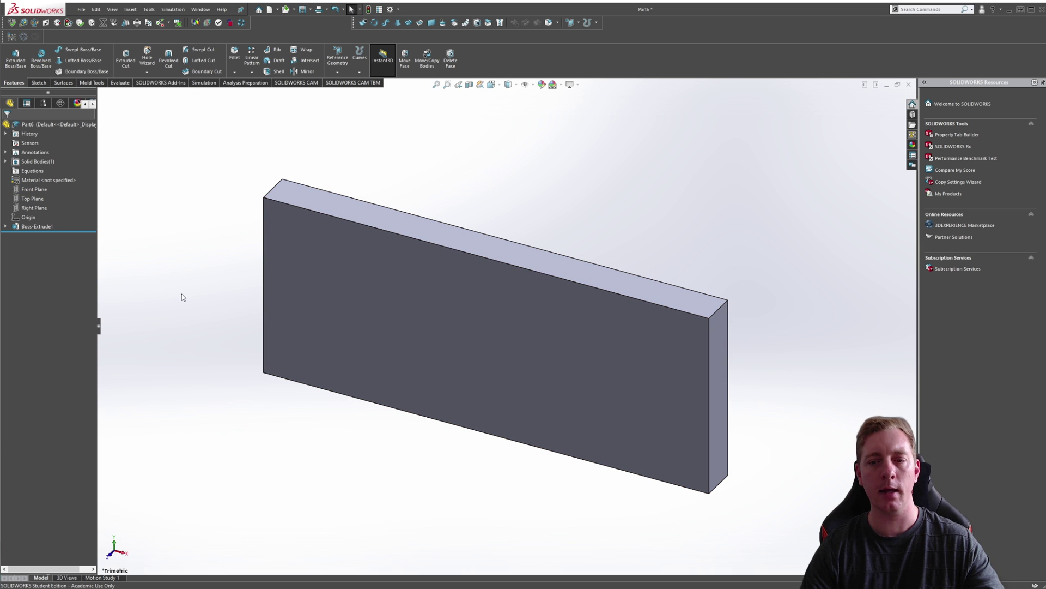
middle_drag(580, 327, 492, 189)
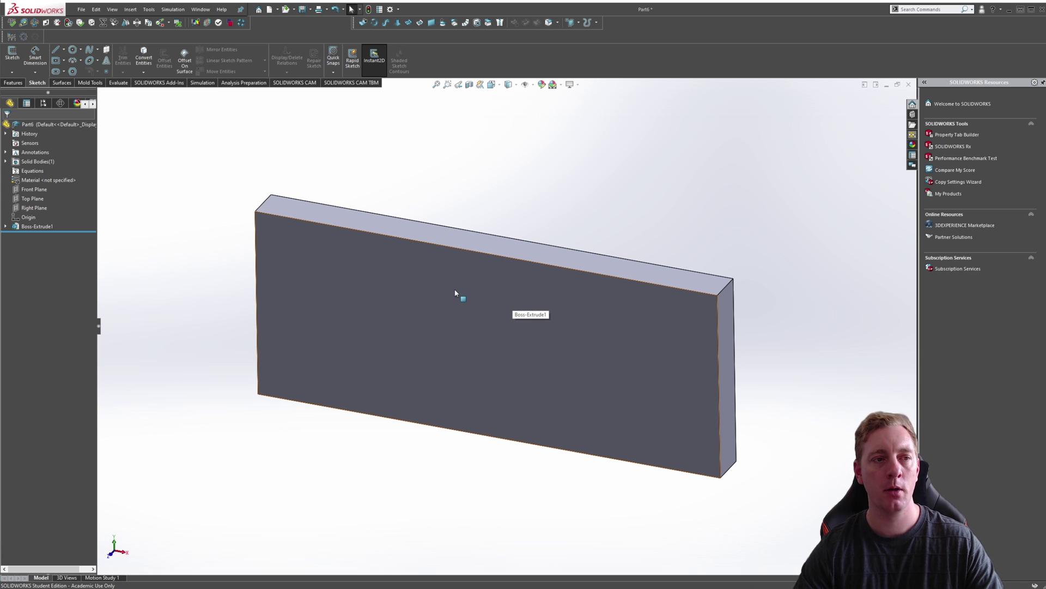
Sketch a circle centred on the origin on the plate's front face, creating Sketch3.
click(426, 273)
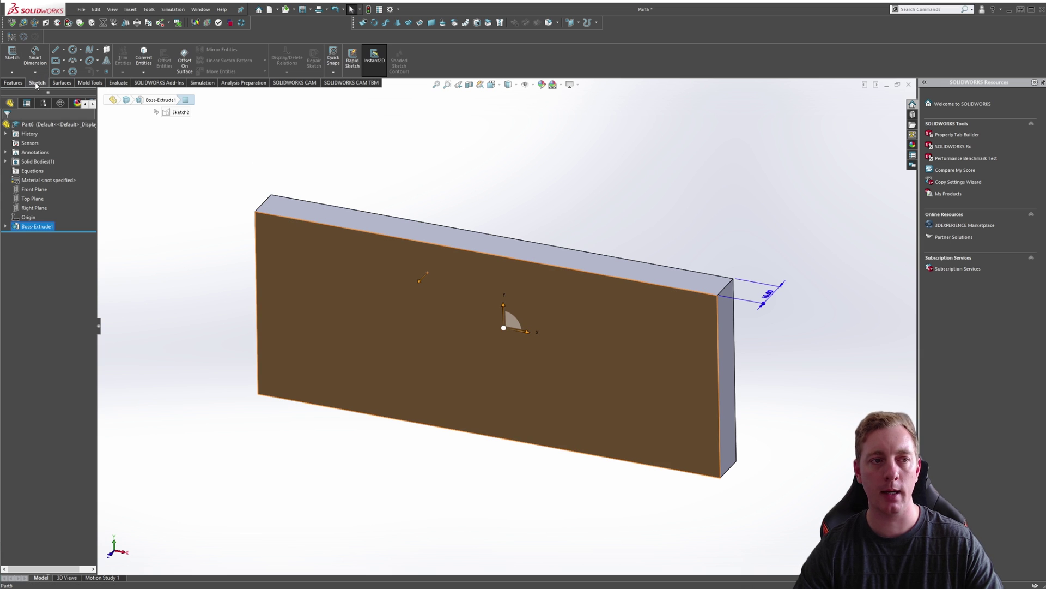
click(12, 54)
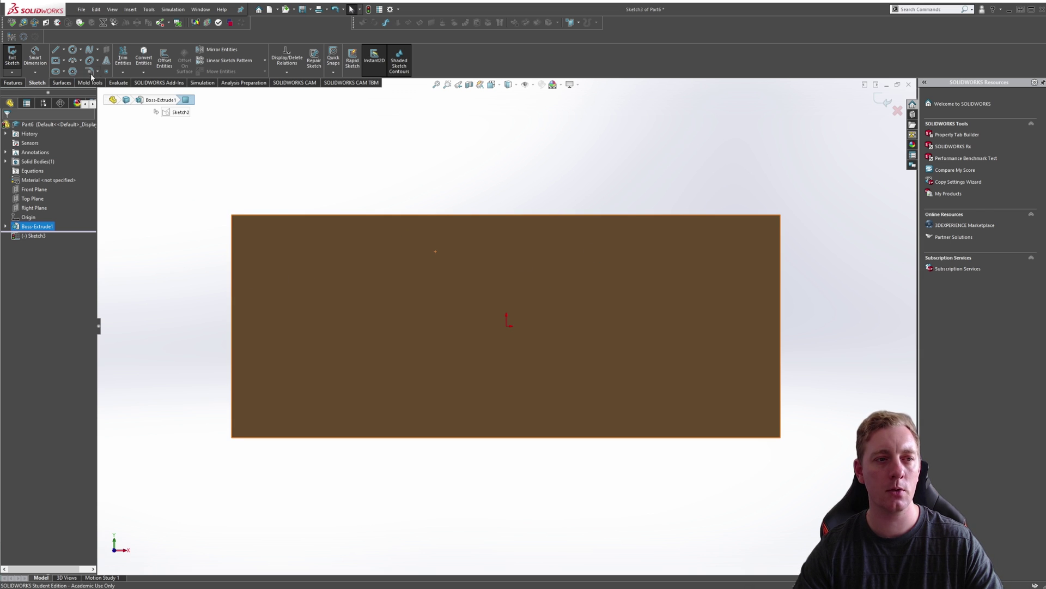
click(73, 50)
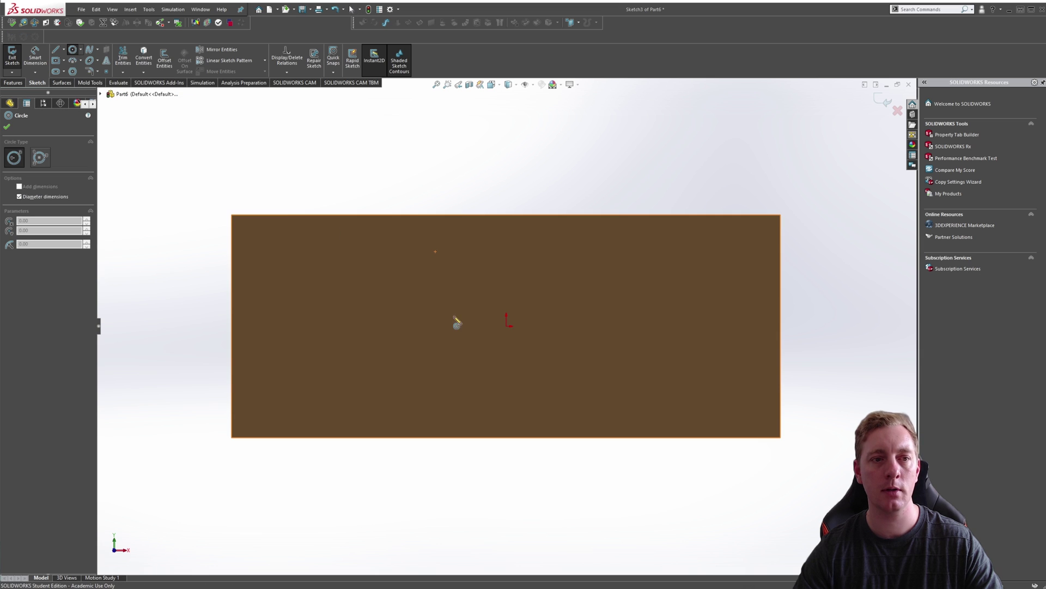
click(507, 326)
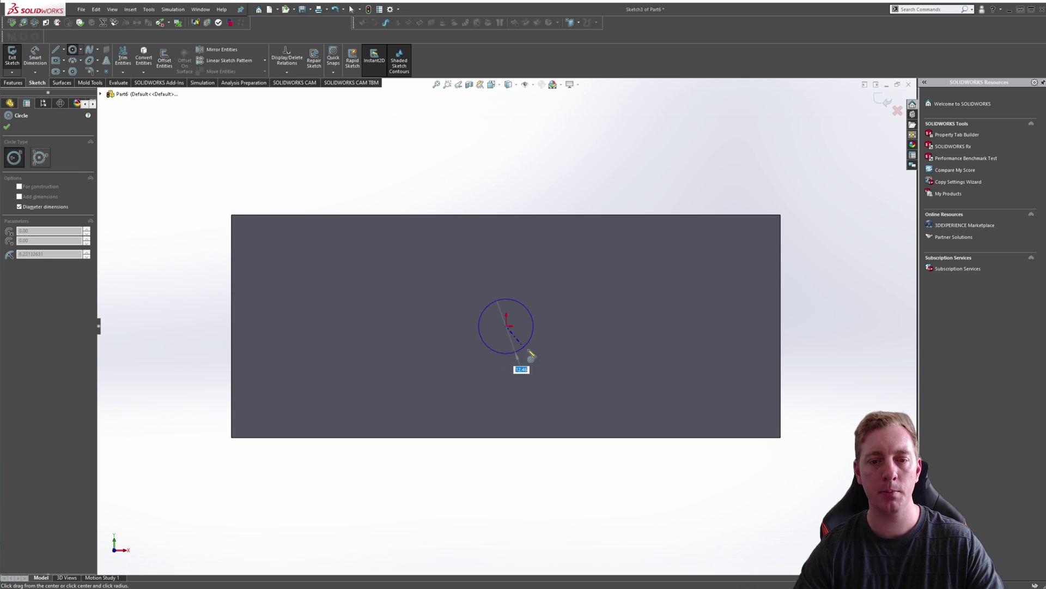
click(582, 372)
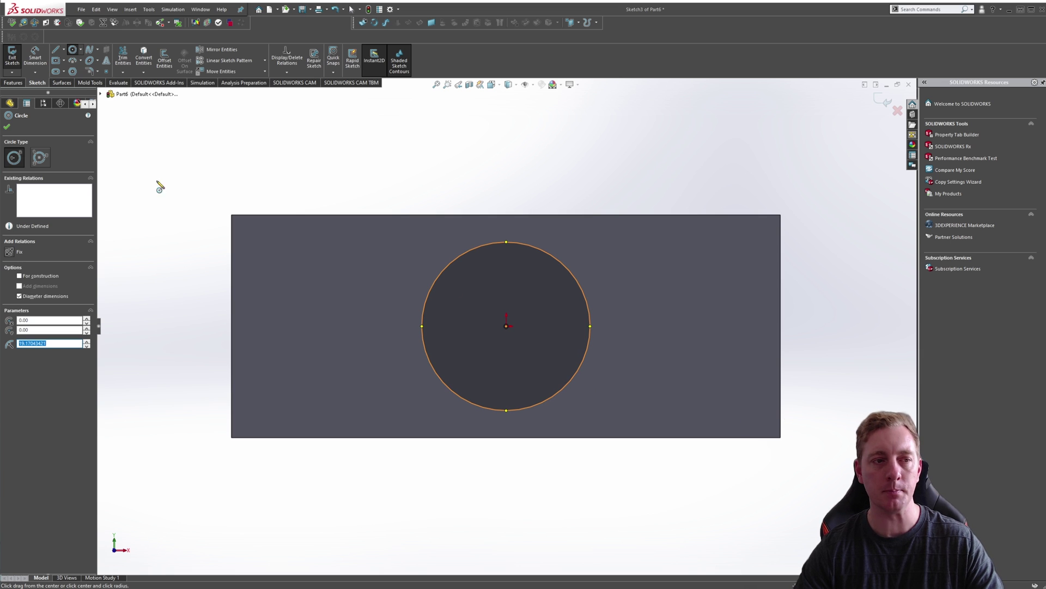
click(7, 126)
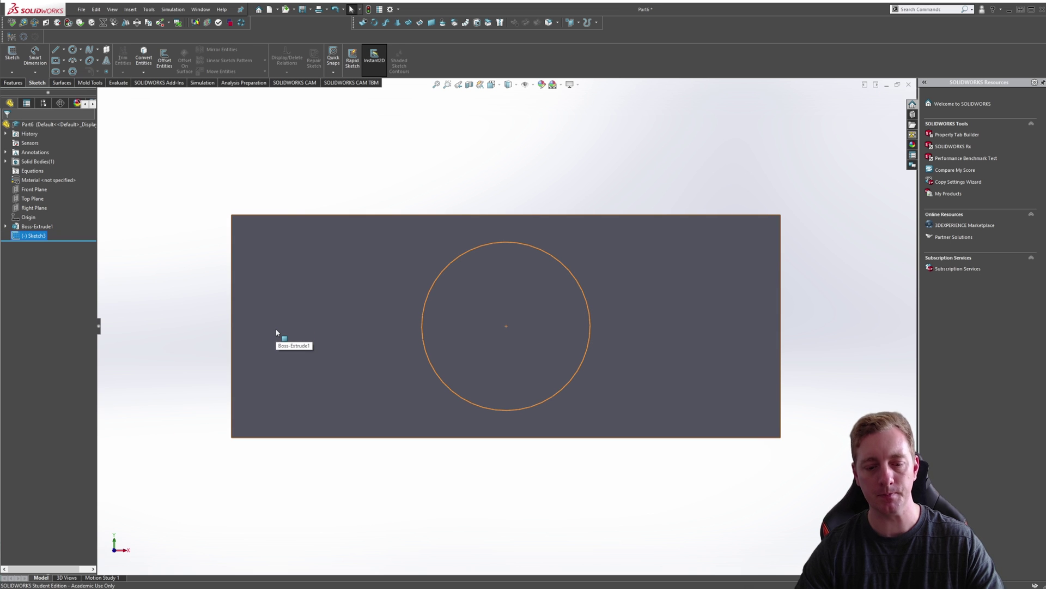
key(ctrl+7)
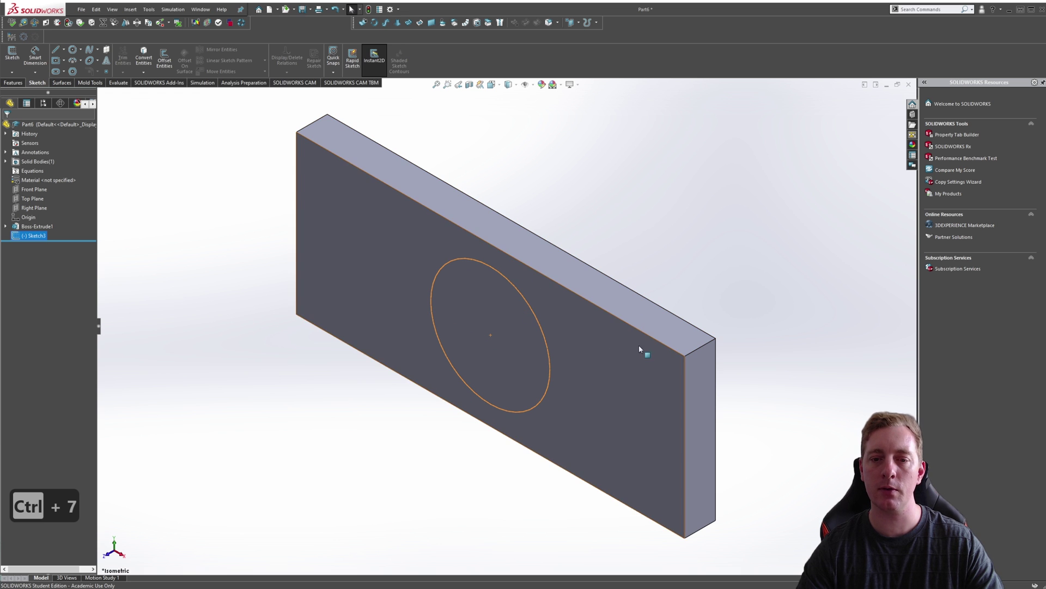
middle_drag(675, 296, 441, 360)
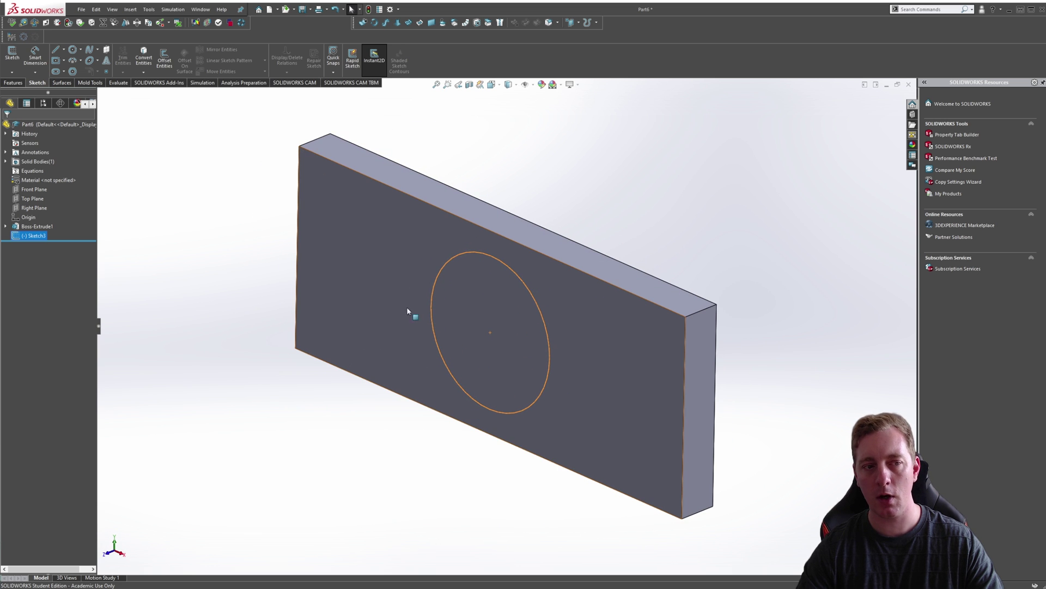
click(224, 266)
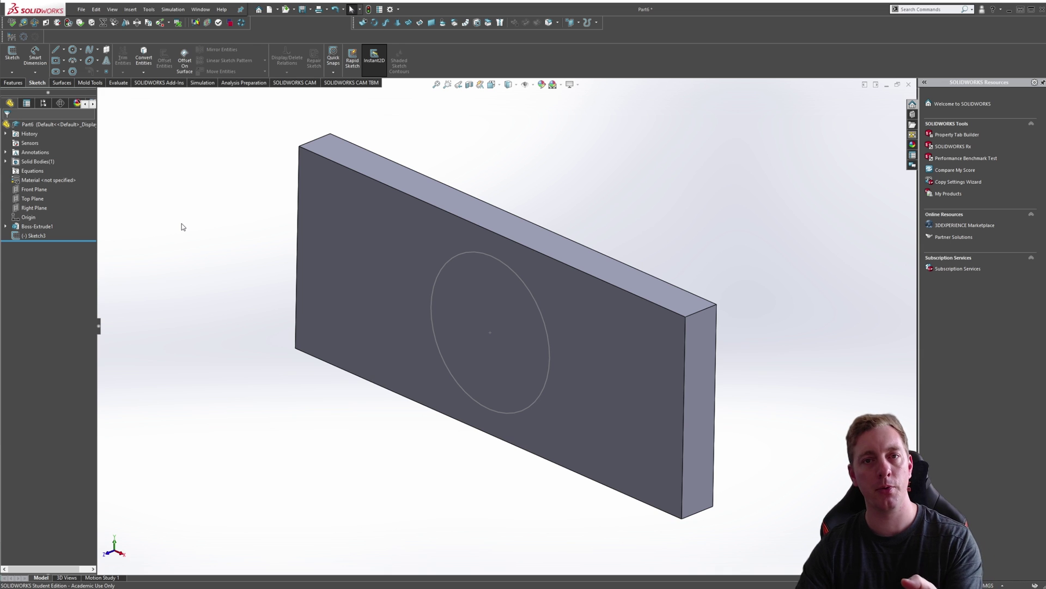
Extrude-cut Sketch3's circle Blind 10.00mm through the plate to create Cut-Extrude1.
click(11, 83)
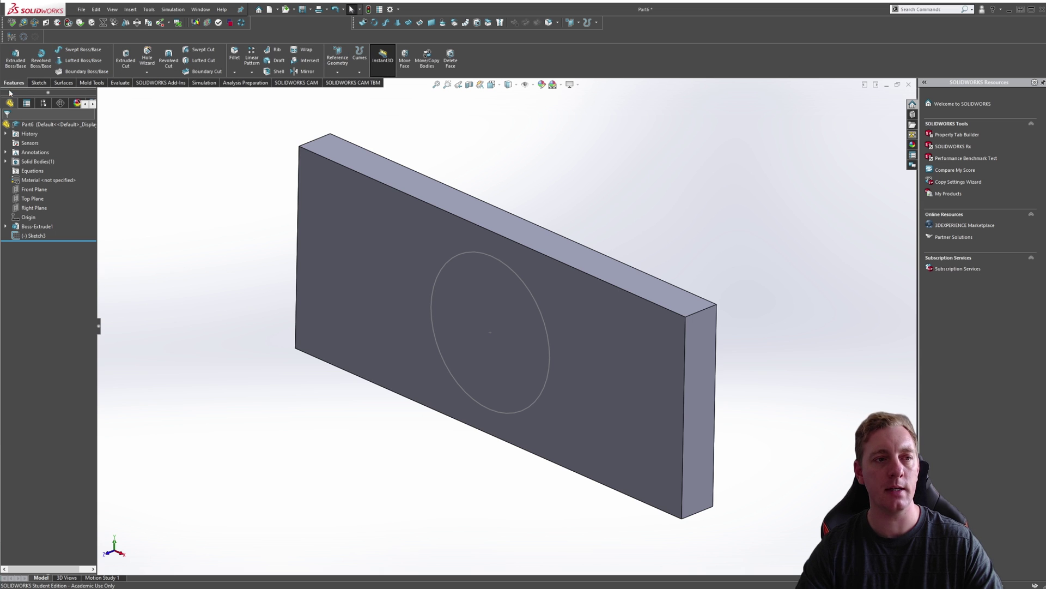
click(126, 60)
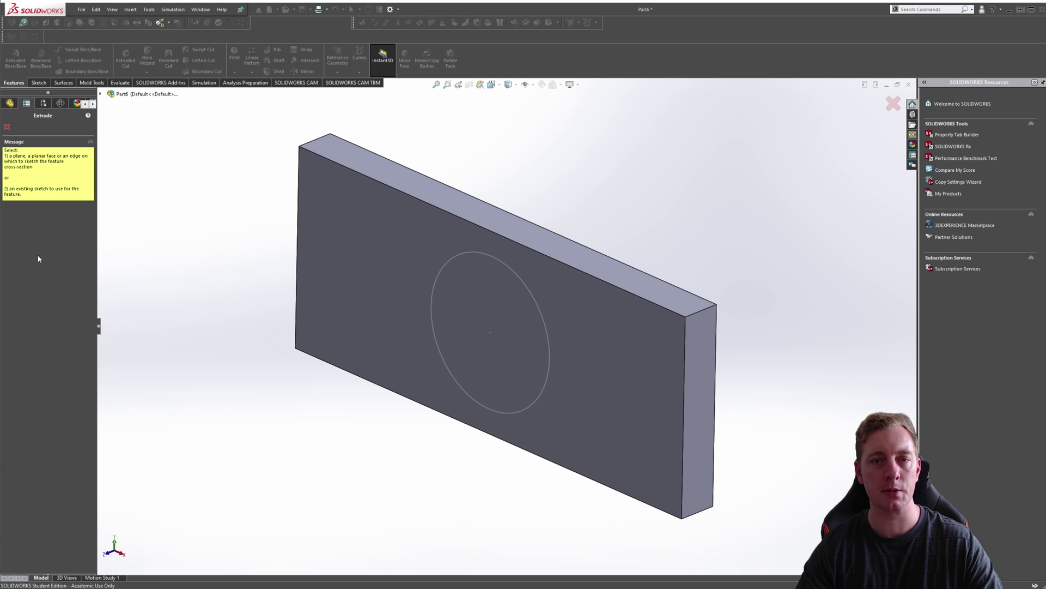
click(437, 277)
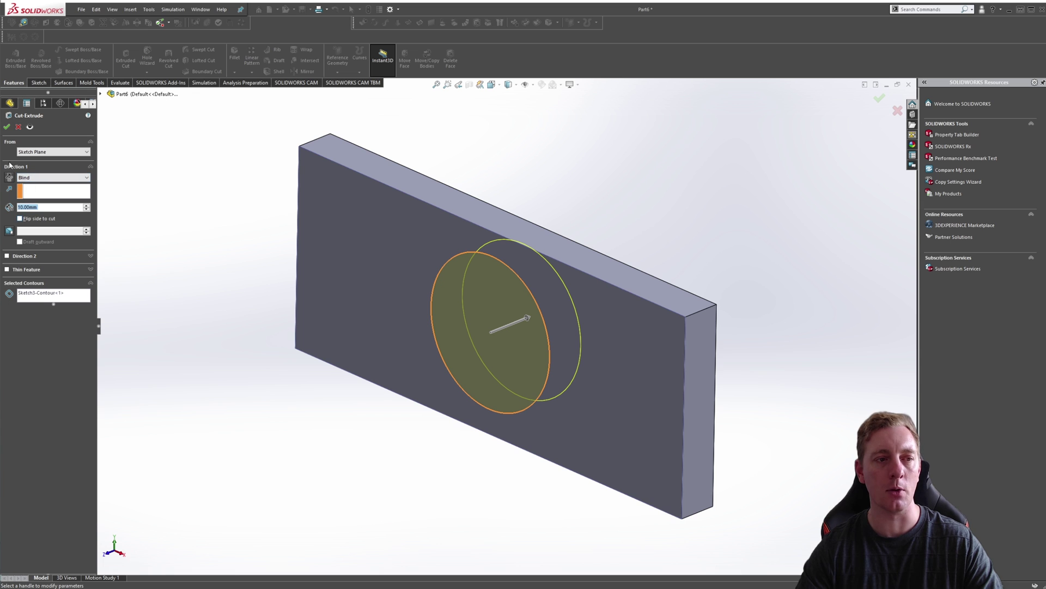
click(8, 127)
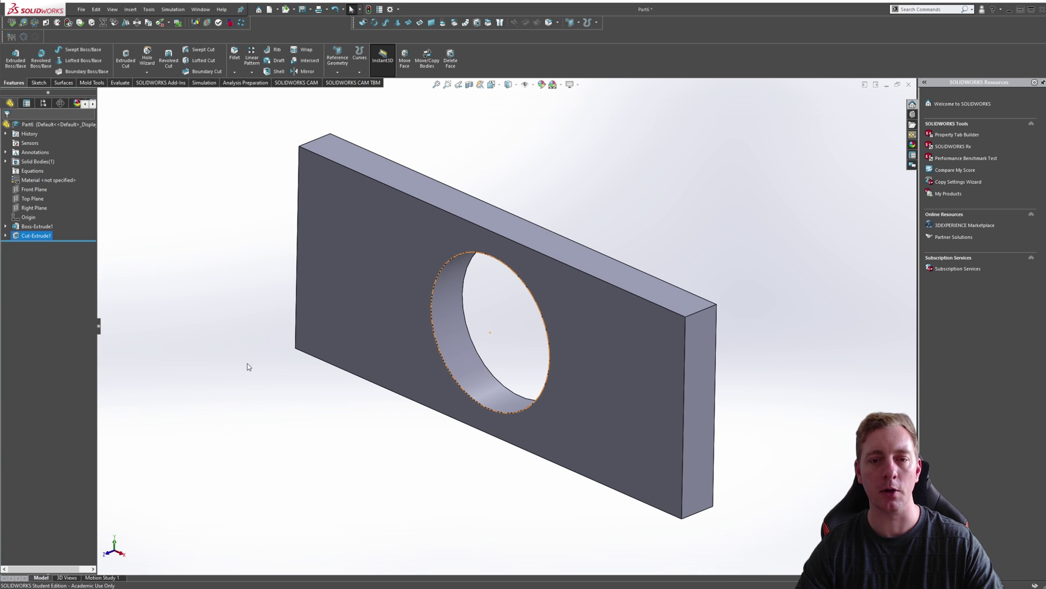